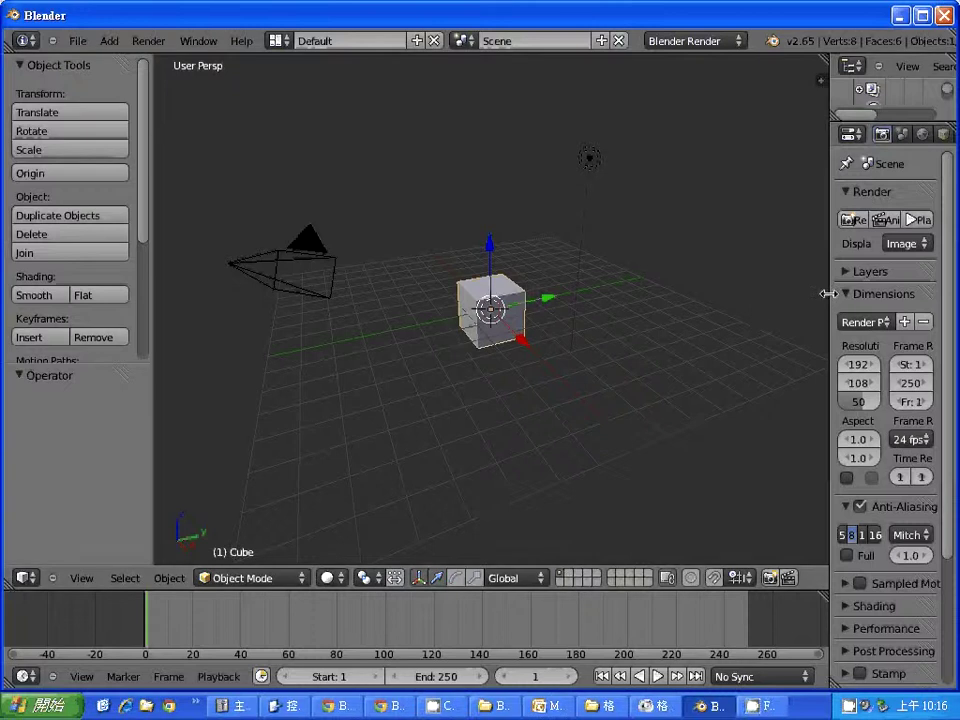
# Step: Widen the Properties panel, delete the default cube and add a Monkey mesh at the origin
pyautogui.moveTo(829, 295); pyautogui.dragTo(742, 316)
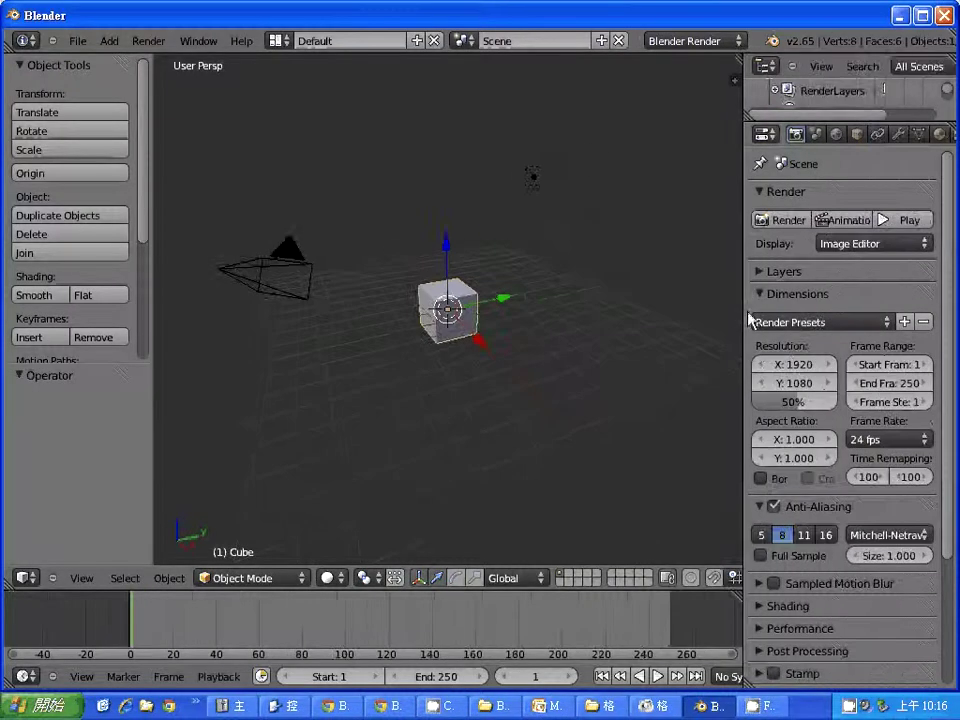
pyautogui.moveTo(742, 311); pyautogui.dragTo(713, 318)
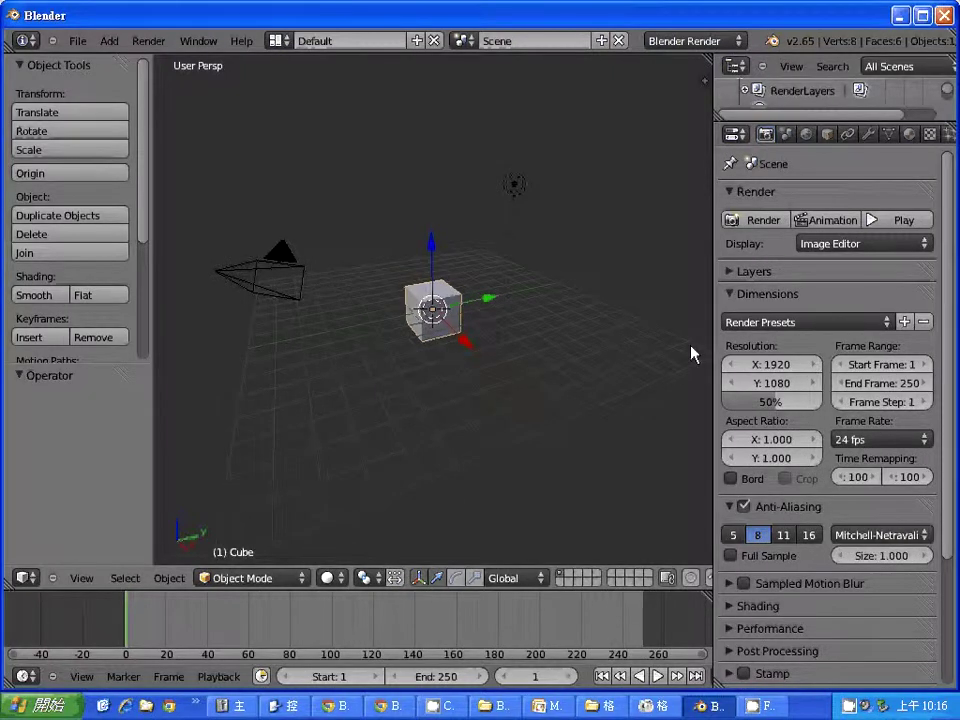
pyautogui.press('x')
pyautogui.click(447, 322)
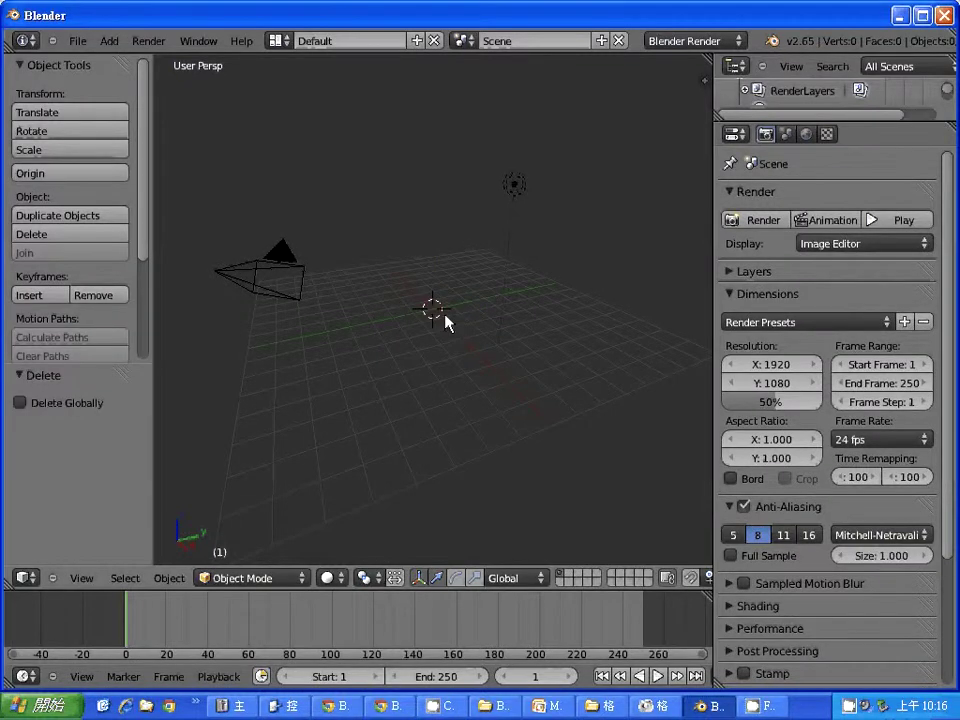
pyautogui.hotkey('shift', 'a')
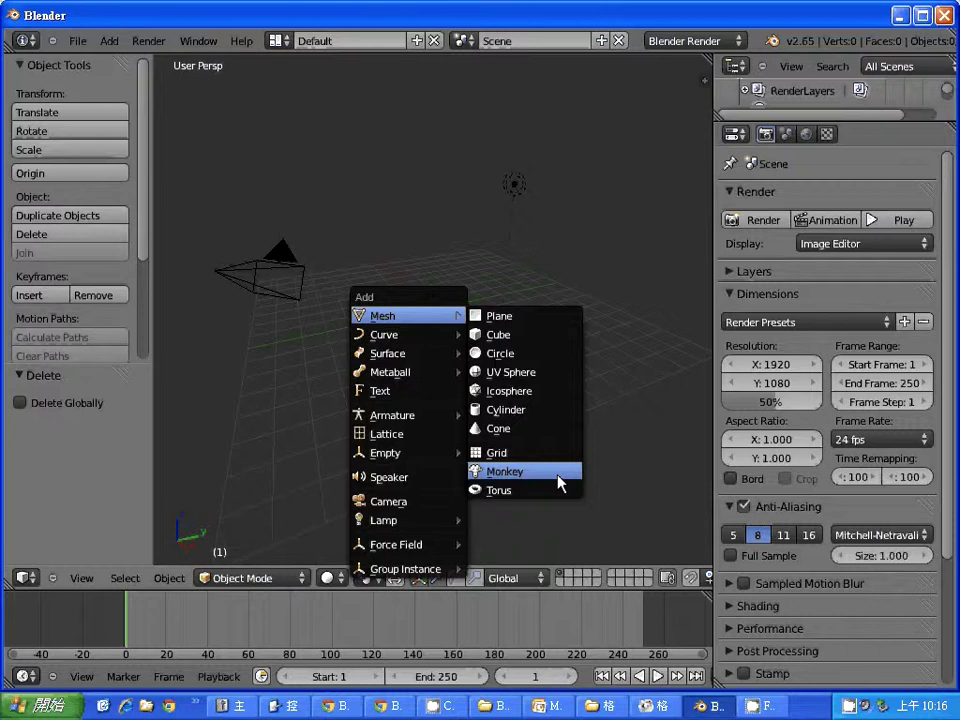
pyautogui.click(561, 484)
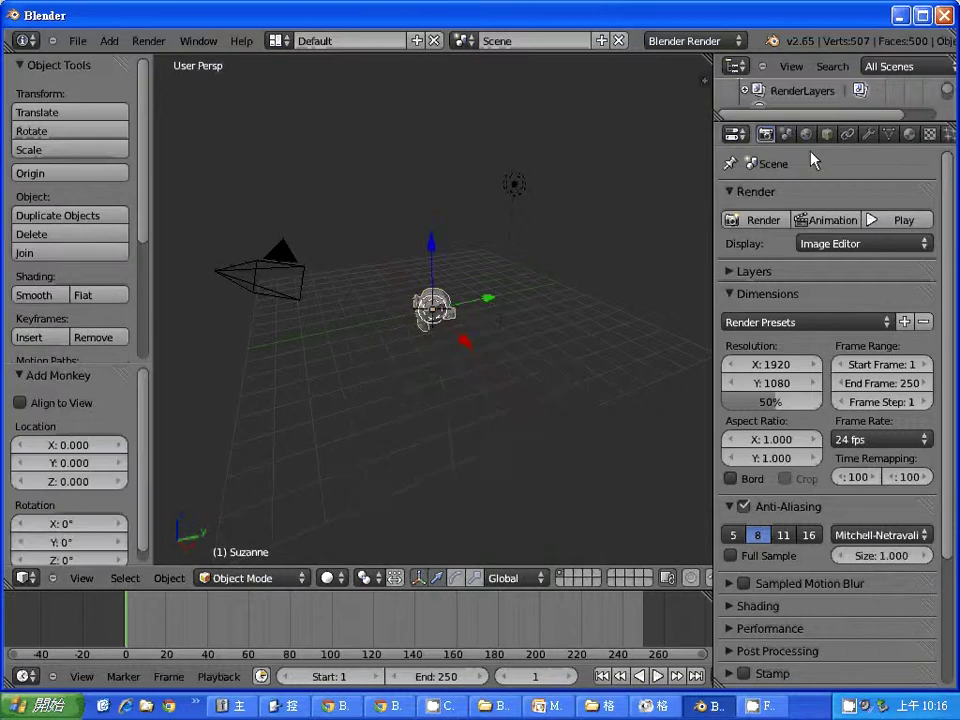
# Step: Add a Subdivision Surface modifier with View level 2 to Suzanne, then enter Edit Mode
pyautogui.click(868, 133)
pyautogui.click(841, 199)
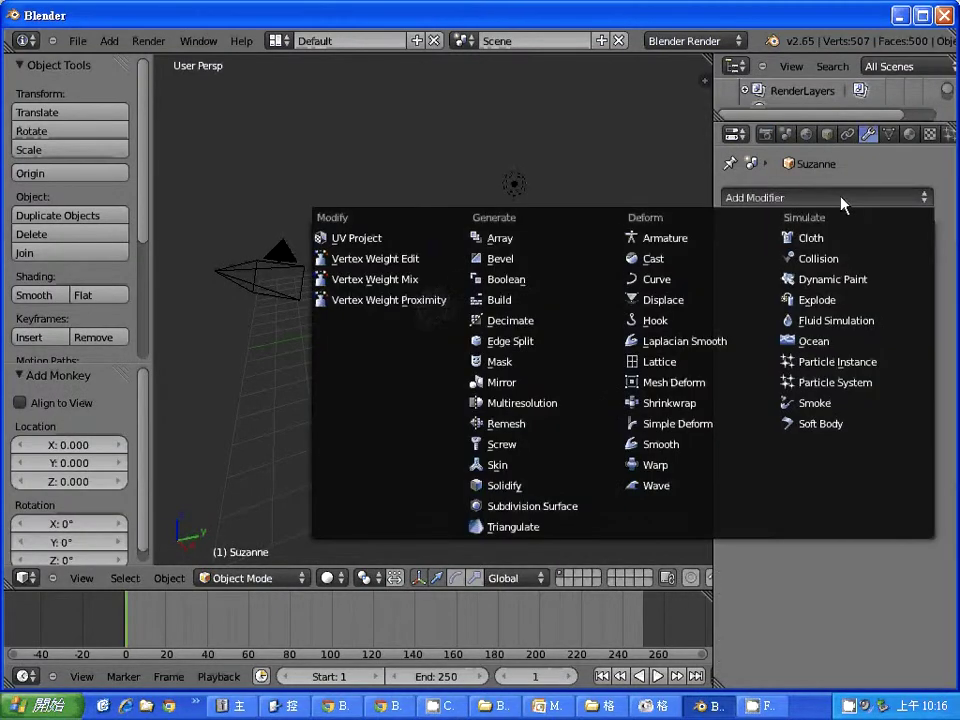
pyautogui.click(557, 506)
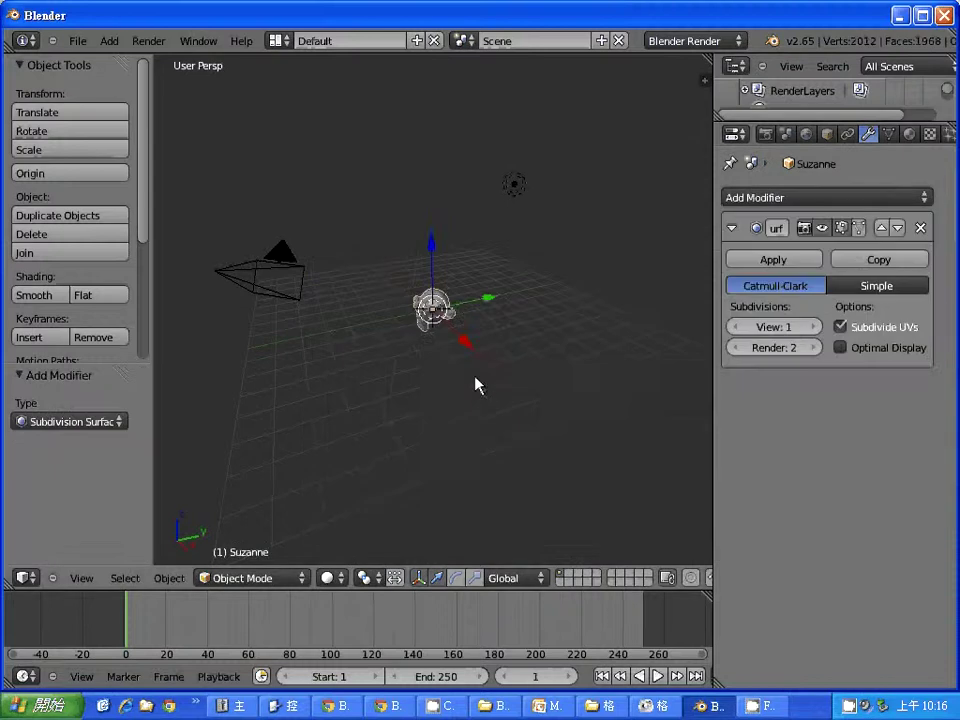
pyautogui.click(813, 328)
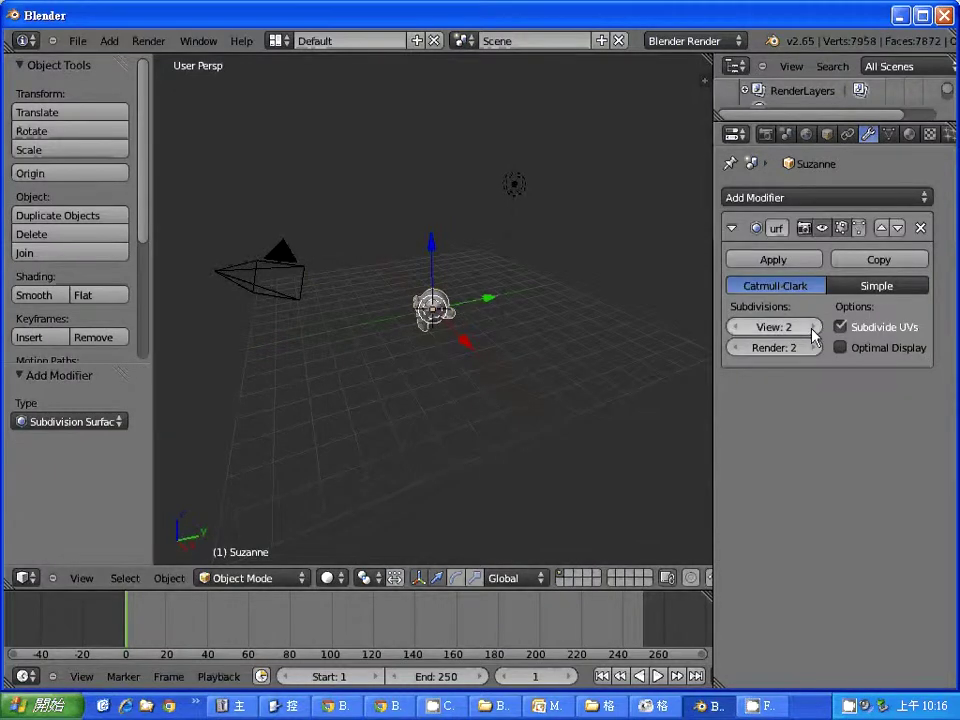
pyautogui.click(445, 389)
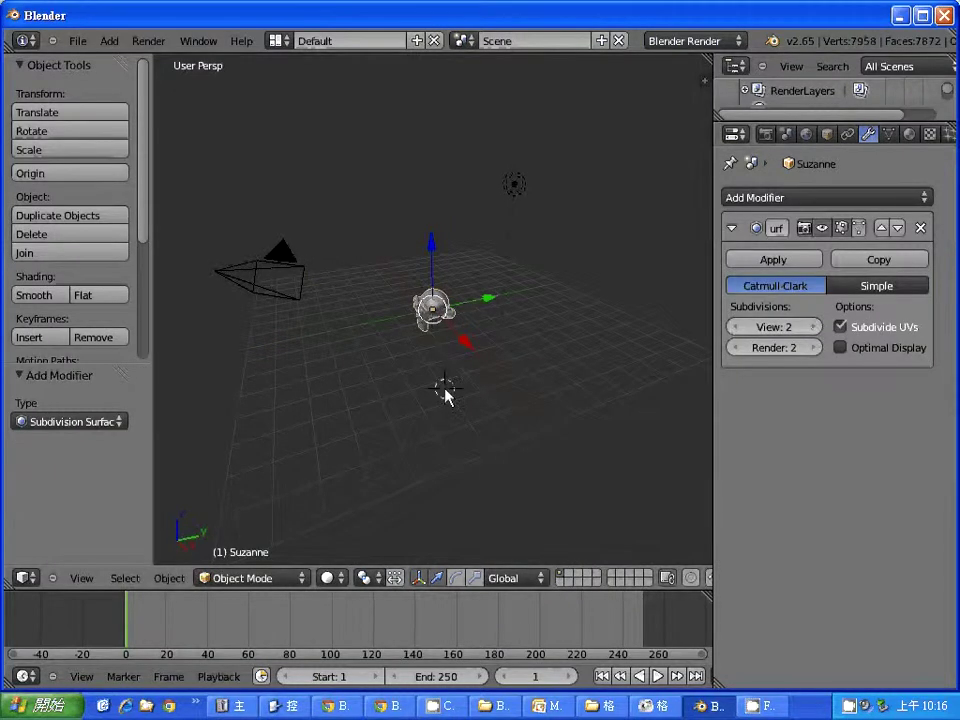
pyautogui.press('Tab')
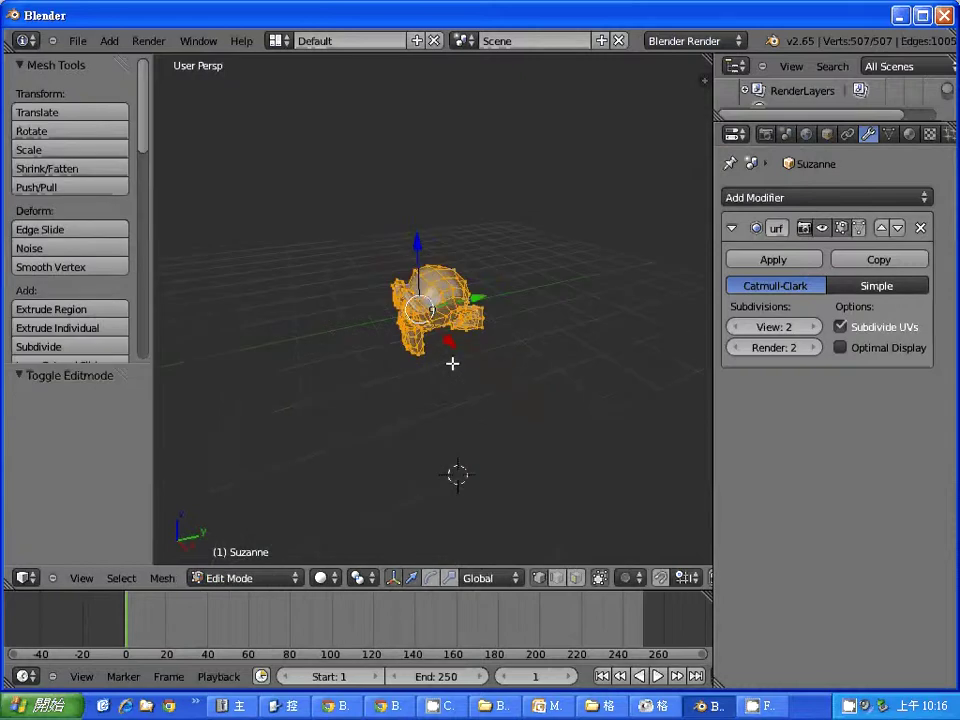
# Step: Switch back to Object Mode and apply the Subdivision Surface modifier to Suzanne
pyautogui.press('KP_Decimal')
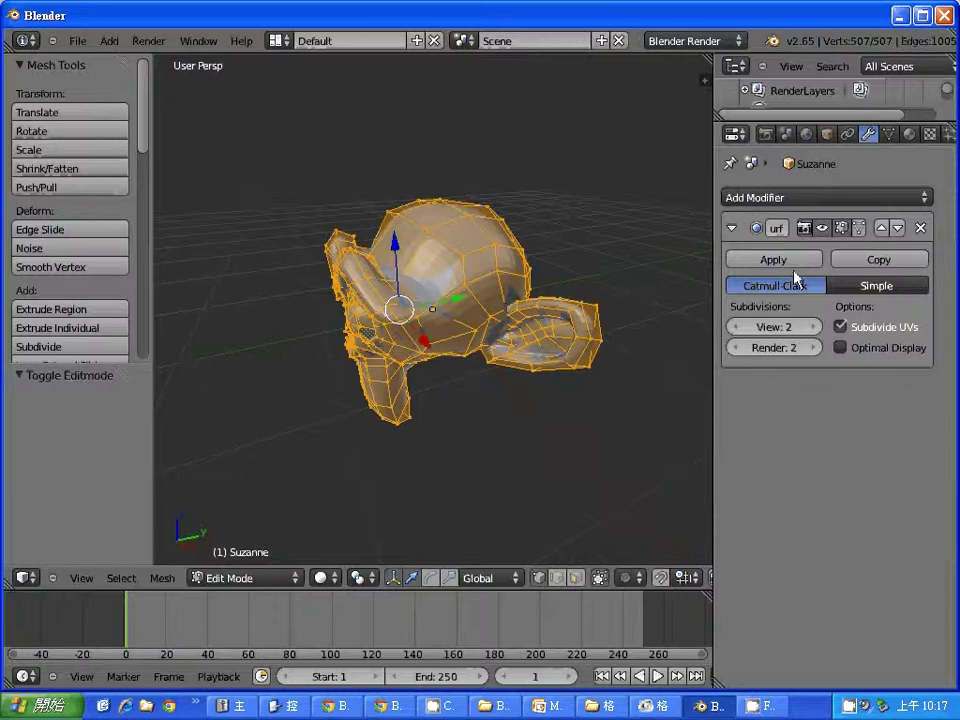
pyautogui.click(797, 262)
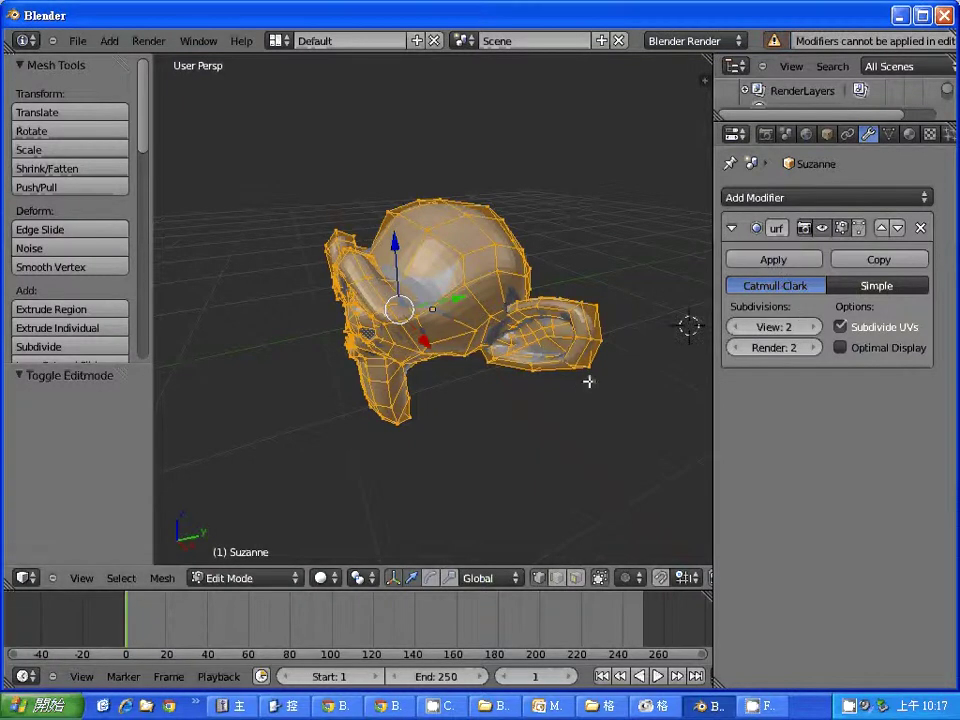
pyautogui.click(272, 580)
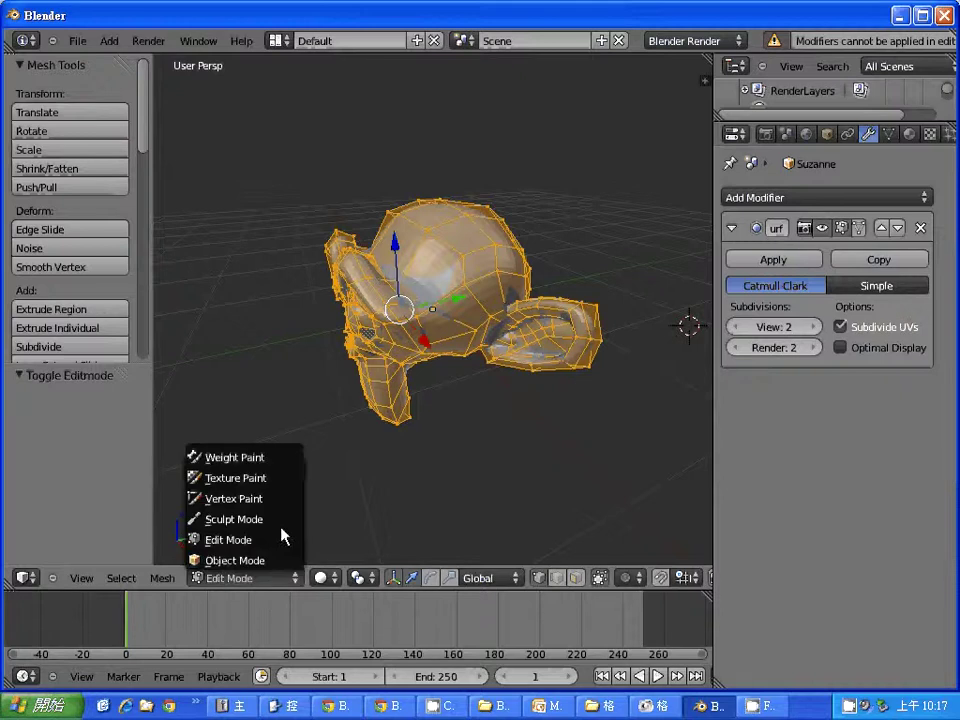
pyautogui.click(280, 560)
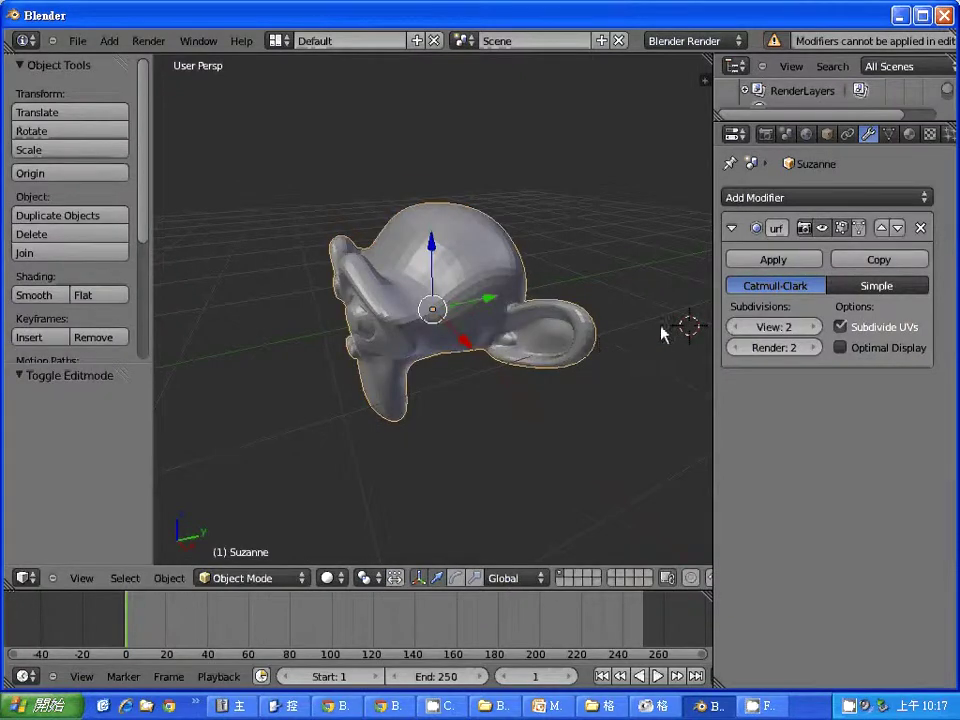
pyautogui.click(770, 260)
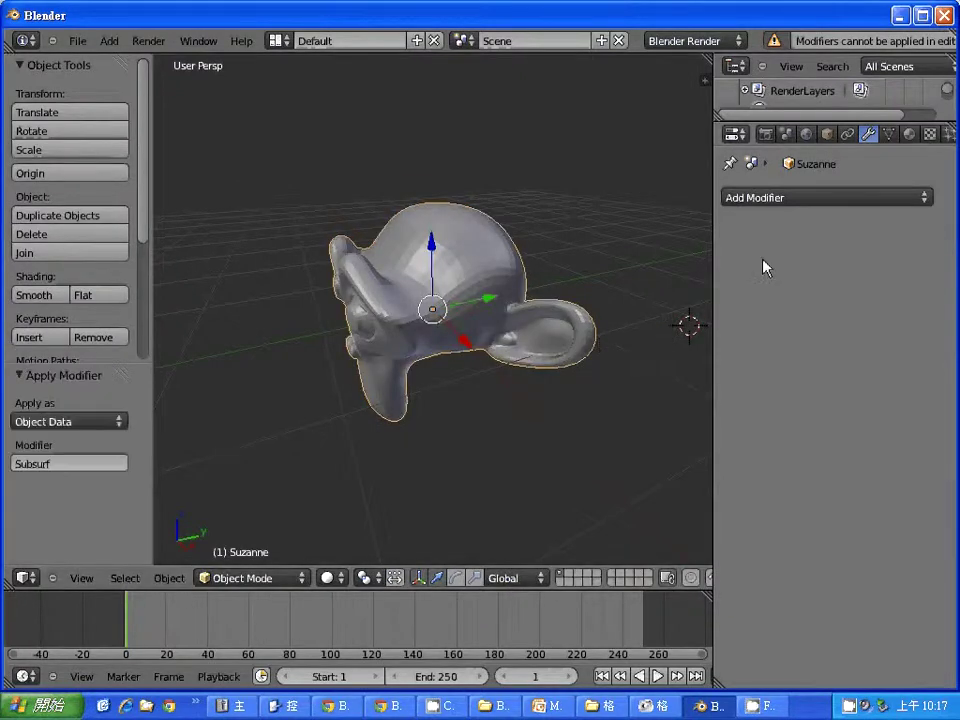
# Step: Enter Edit Mode, then orbit and zoom to inspect the dense 7958-vertex mesh
pyautogui.press('Tab')
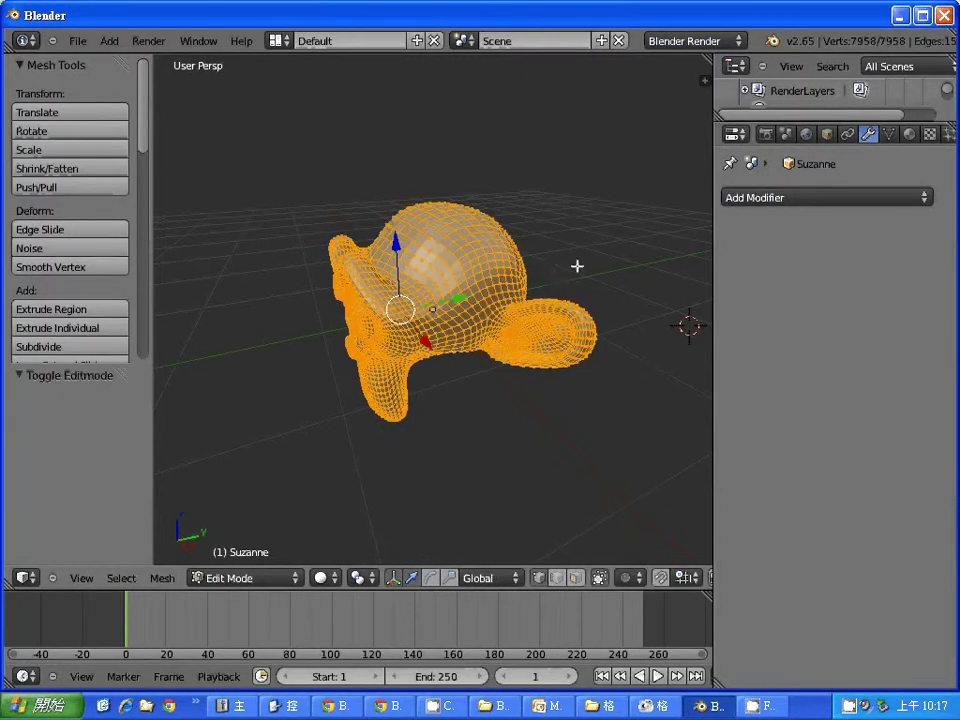
pyautogui.moveTo(576, 266)
pyautogui.mouseDown(button='middle')
pyautogui.moveTo(466, 344)
pyautogui.moveTo(617, 328)
pyautogui.moveTo(602, 354)
pyautogui.moveTo(448, 418)
pyautogui.moveTo(513, 369)
pyautogui.moveTo(464, 431)
pyautogui.moveTo(435, 439)
pyautogui.moveTo(456, 418)
pyautogui.moveTo(481, 421)
pyautogui.moveTo(431, 381)
pyautogui.moveTo(461, 377)
pyautogui.mouseUp(button='middle')
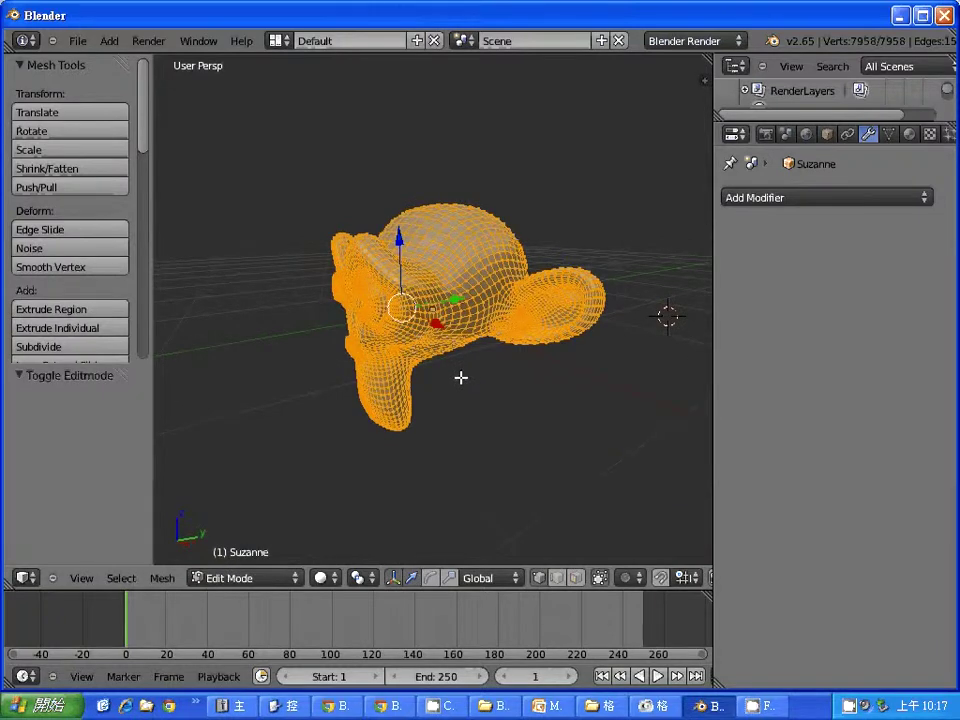
pyautogui.scroll(1, 461, 377)
pyautogui.scroll(1, 461, 377)
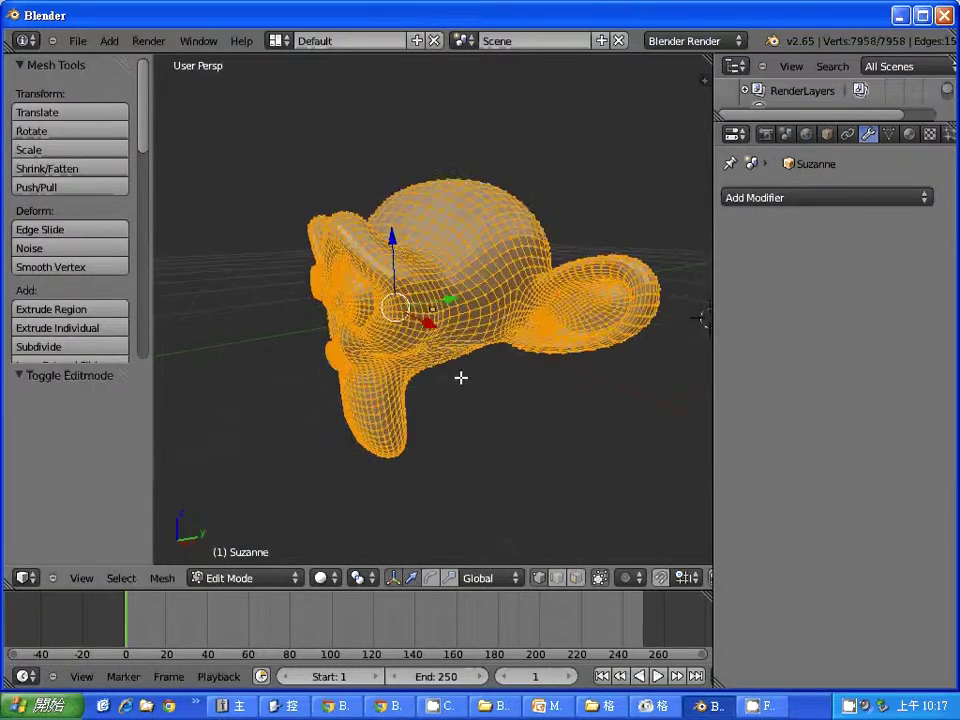
pyautogui.scroll(1, 461, 377)
pyautogui.scroll(1, 461, 377)
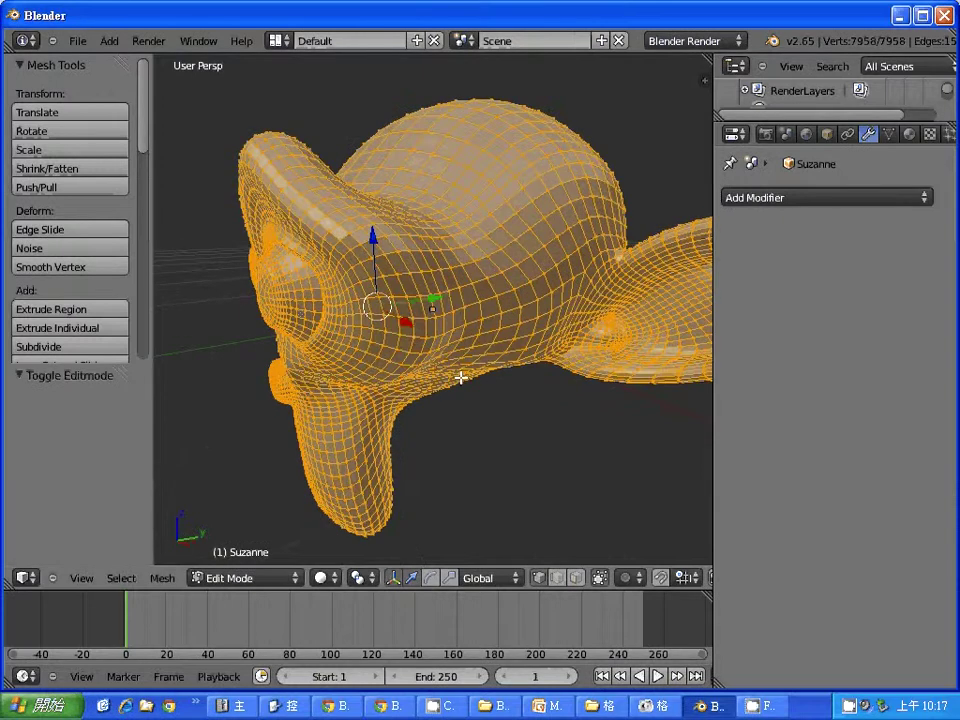
pyautogui.scroll(-1, 461, 377)
pyautogui.scroll(-1, 461, 377)
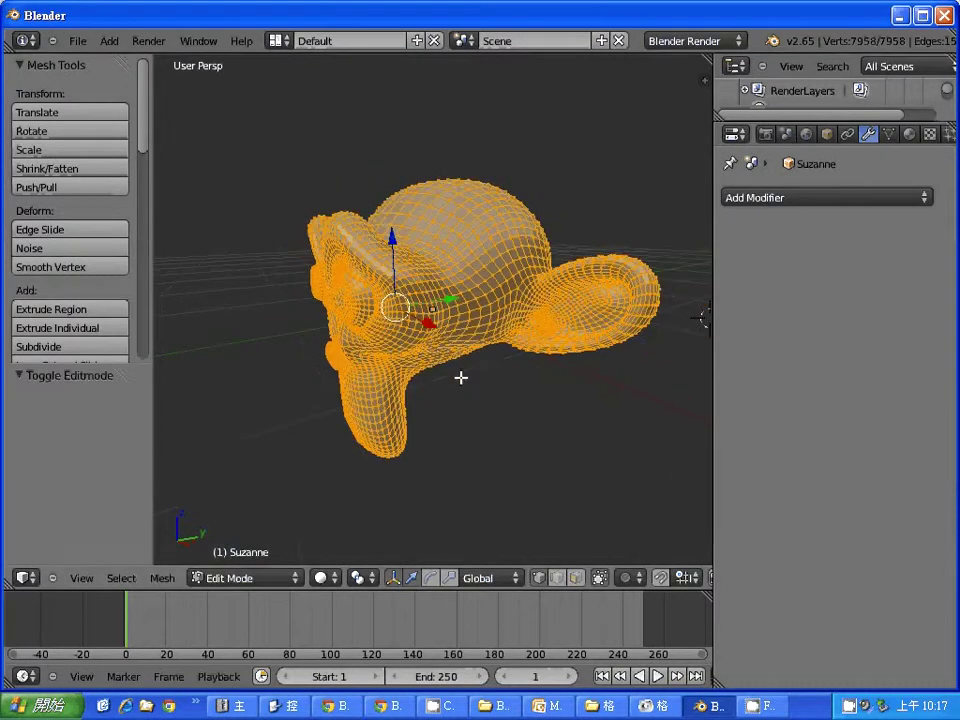
# Step: Return to Object Mode and add a Sharp-mode Remesh modifier to Suzanne
pyautogui.click(867, 199)
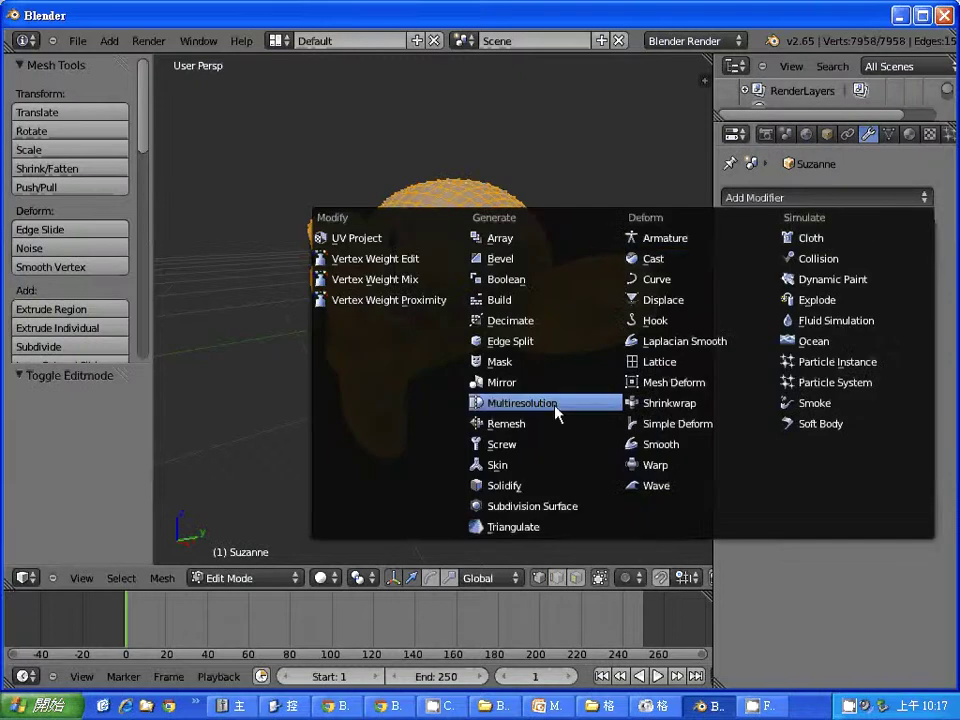
pyautogui.press('Tab')
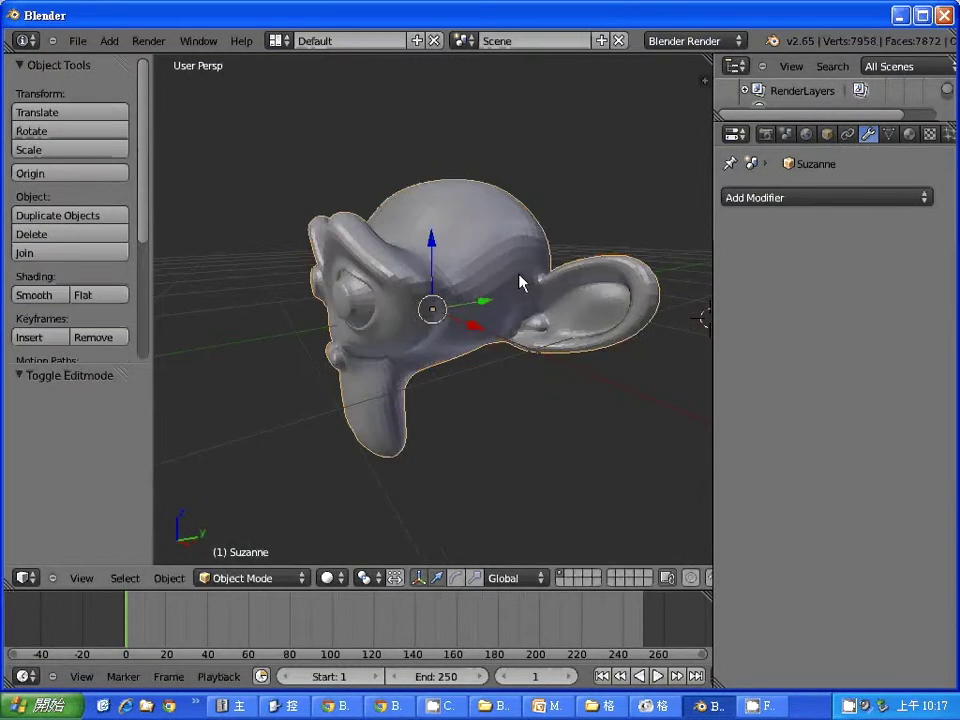
pyautogui.click(776, 200)
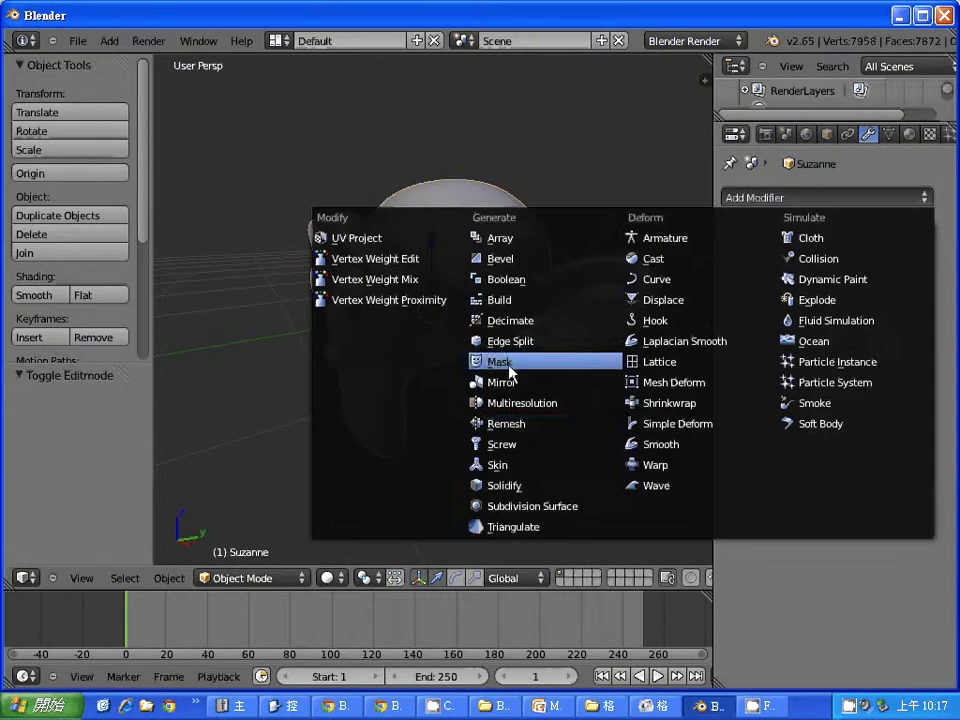
pyautogui.click(535, 424)
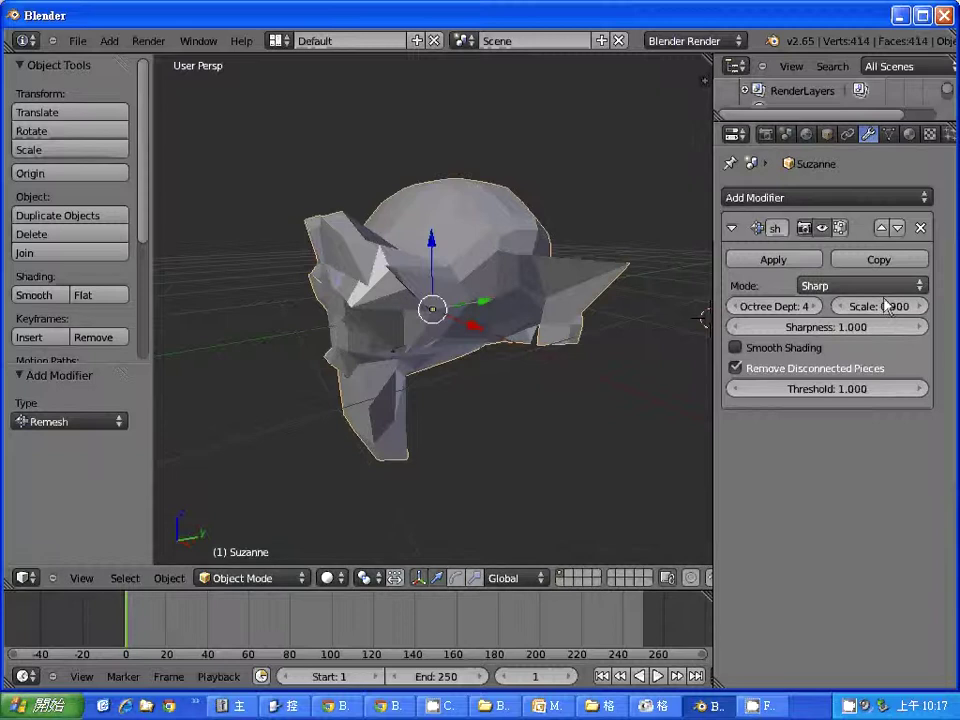
# Step: Raise the Remesh Octree Depth from 4 to 6, giving 7548 vertices
pyautogui.click(816, 308)
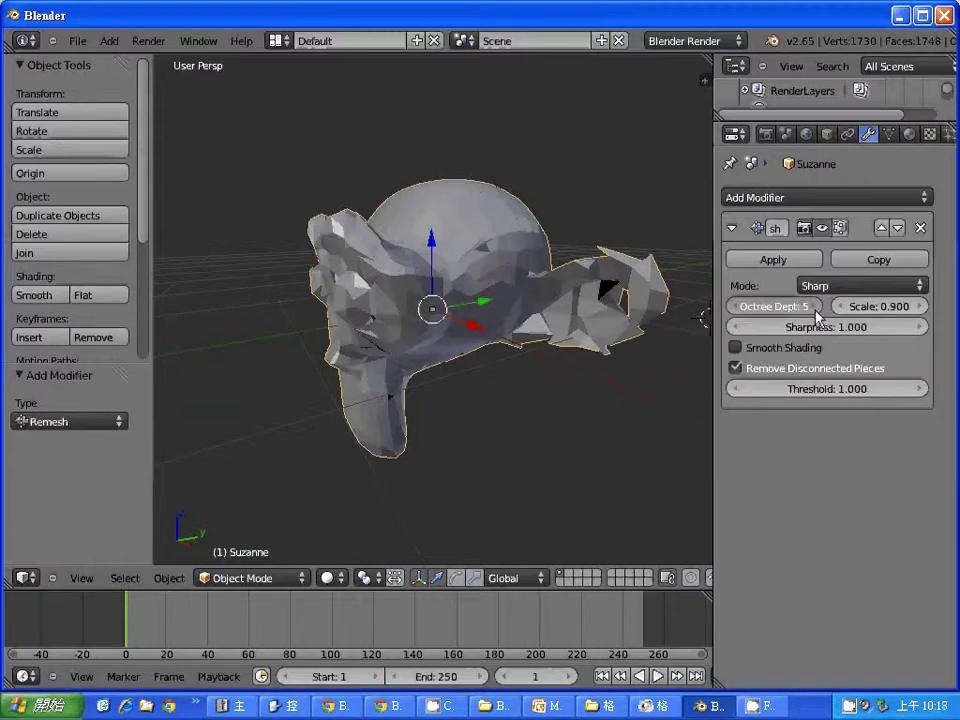
pyautogui.click(817, 308)
pyautogui.click(817, 308)
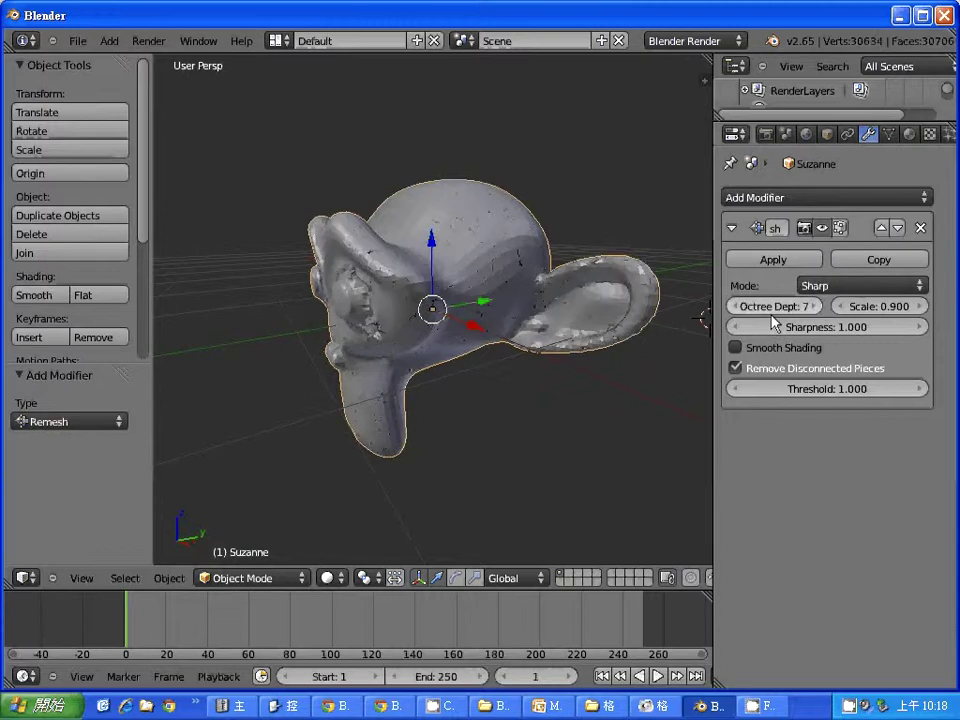
pyautogui.click(735, 312)
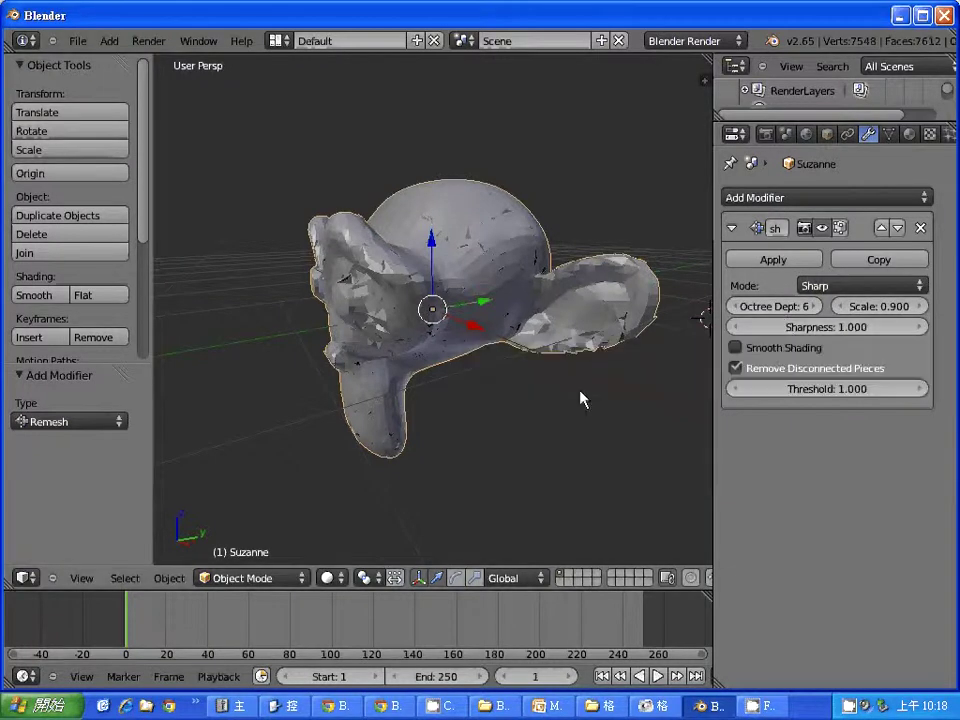
# Step: Leave Smooth Shading off on the Remesh modifier and apply it to Suzanne
pyautogui.press('Tab')
pyautogui.press('Tab')
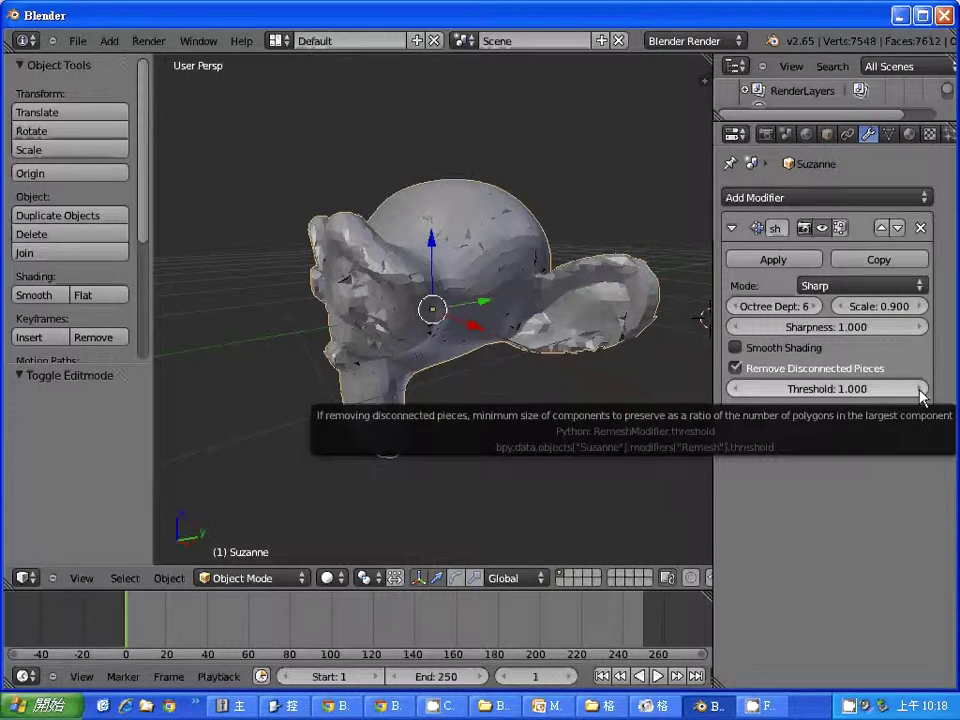
pyautogui.click(736, 347)
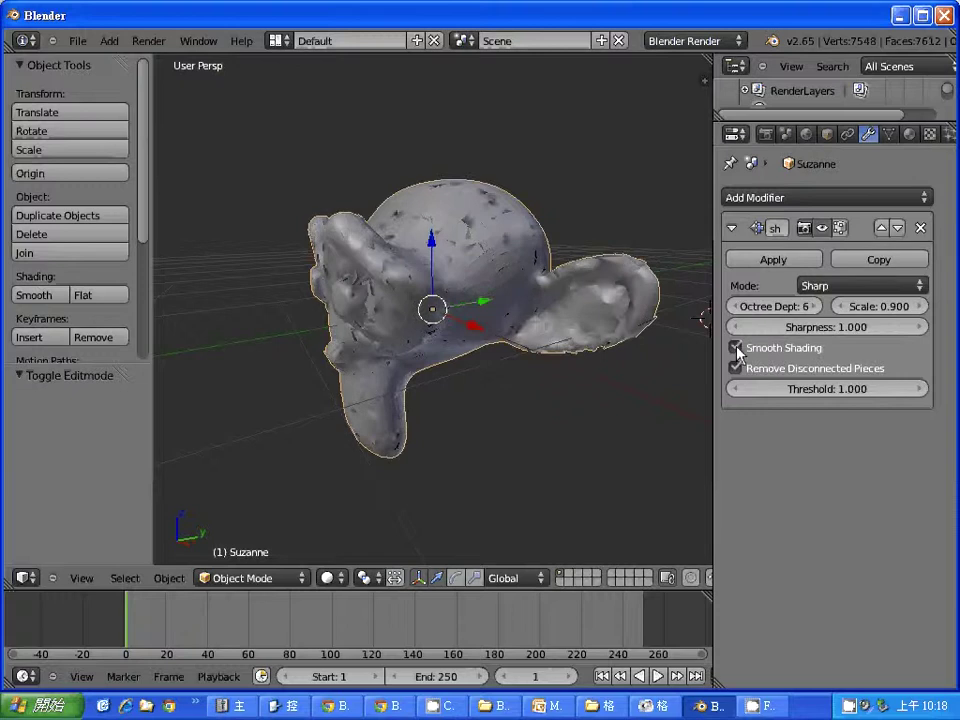
pyautogui.click(736, 348)
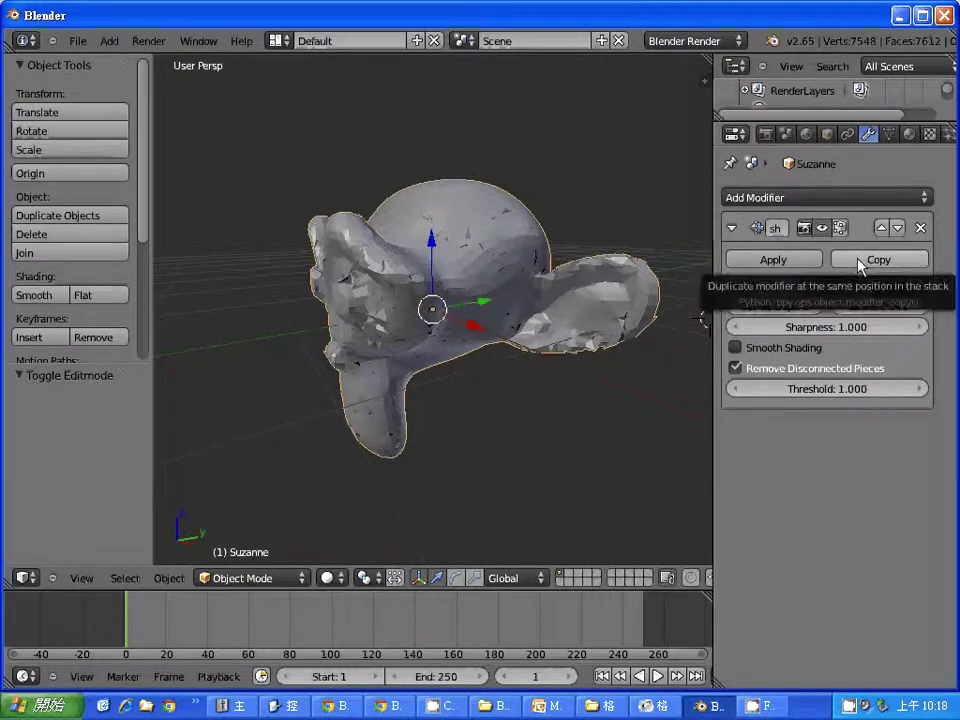
pyautogui.click(785, 259)
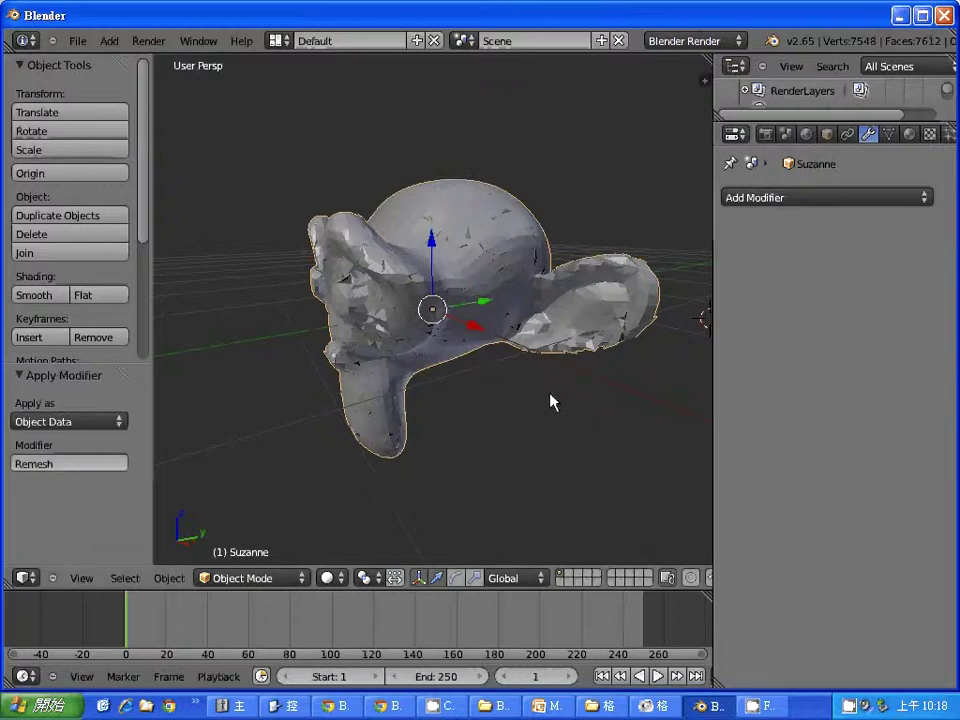
# Step: Enter Edit Mode, zoom in and orbit to a front view of the 7548-vertex wireframe
pyautogui.scroll(3, 551, 401)
pyautogui.scroll(-3, 551, 401)
pyautogui.press('Tab')
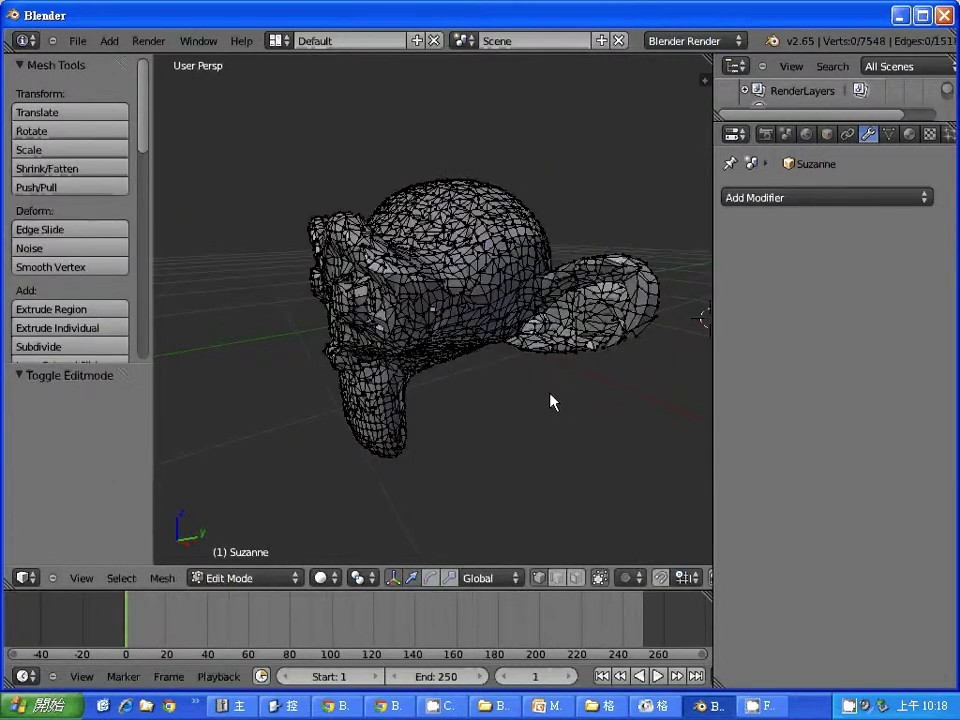
pyautogui.scroll(1, 551, 401)
pyautogui.scroll(2, 550, 395)
pyautogui.scroll(2, 550, 393)
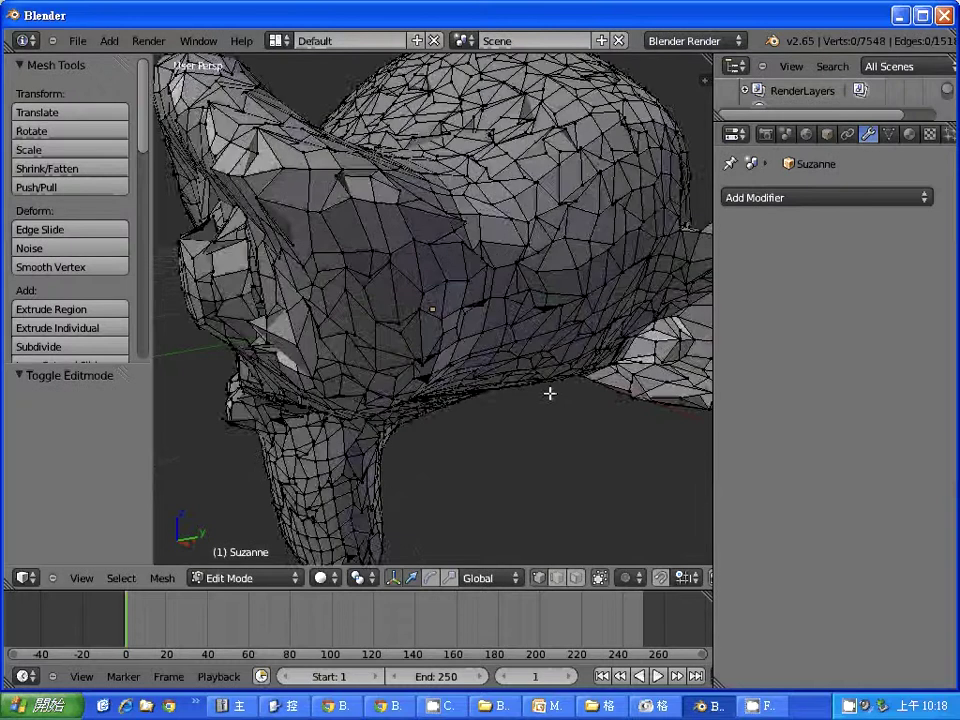
pyautogui.scroll(-3, 549, 393)
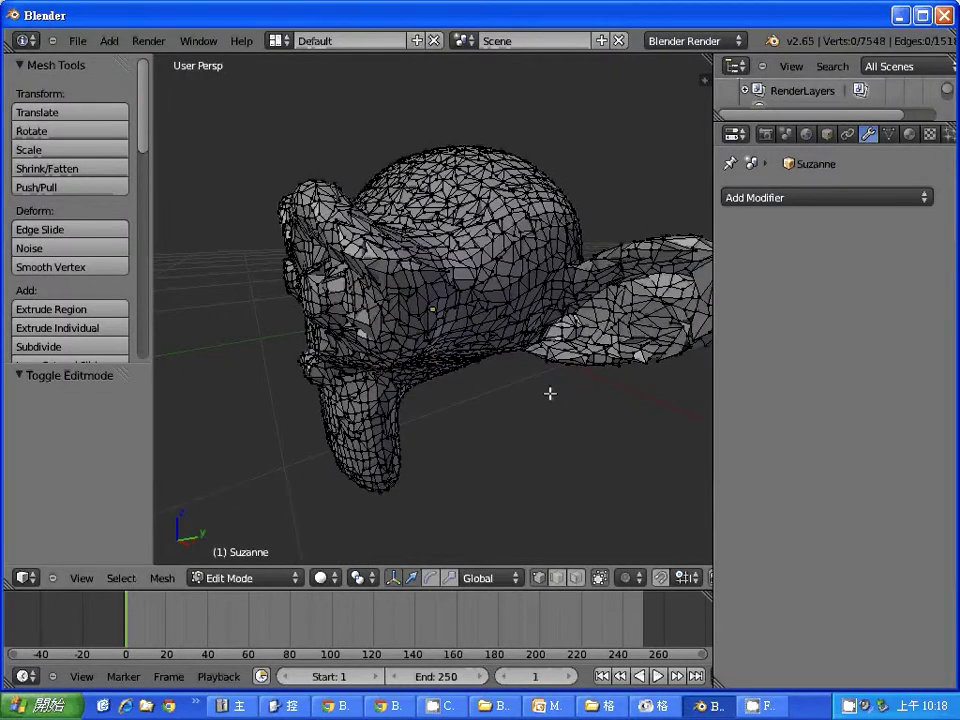
pyautogui.moveTo(550, 393)
pyautogui.mouseDown(button='middle')
pyautogui.moveTo(587, 379)
pyautogui.moveTo(647, 433)
pyautogui.moveTo(523, 418)
pyautogui.moveTo(559, 356)
pyautogui.mouseUp(button='middle')
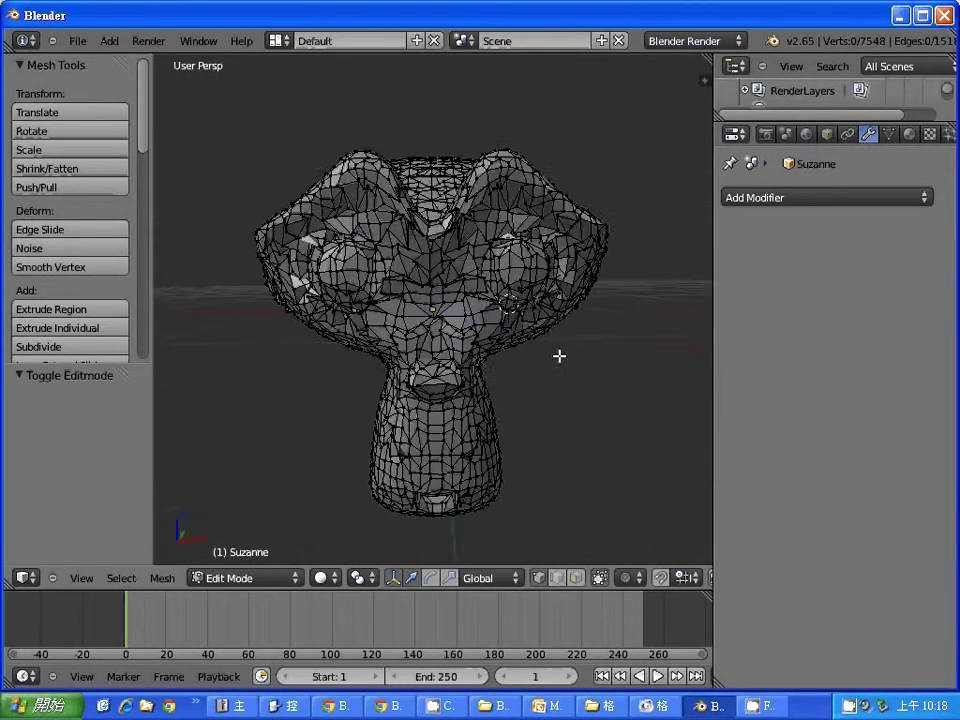
# Step: Add another Remesh modifier, set Octree Depth to 5 in Object Mode, and apply it
pyautogui.click(886, 200)
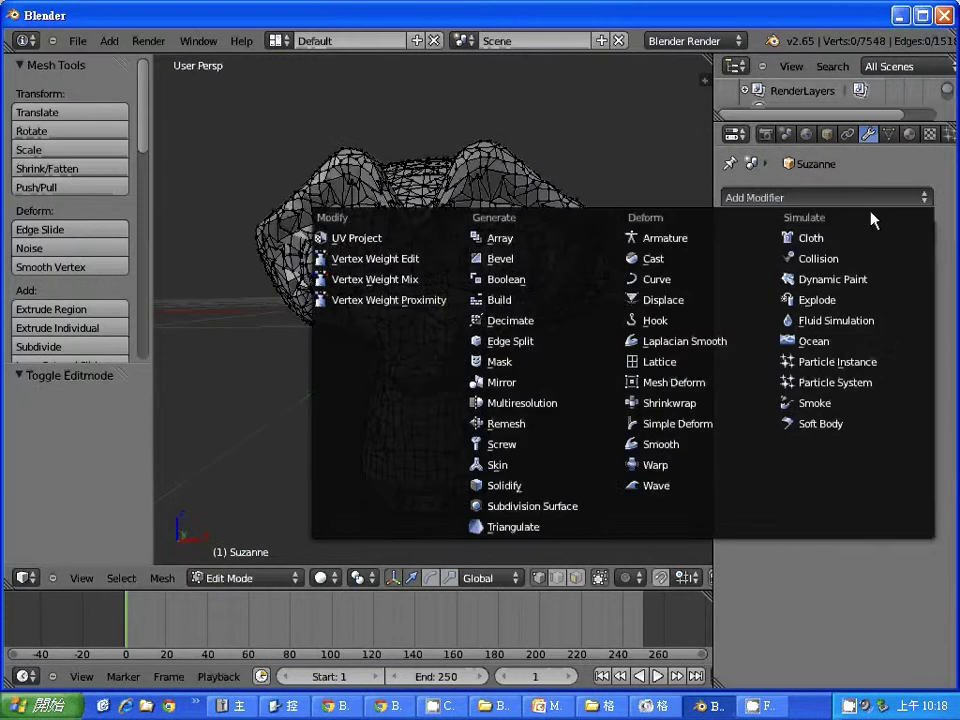
pyautogui.click(566, 424)
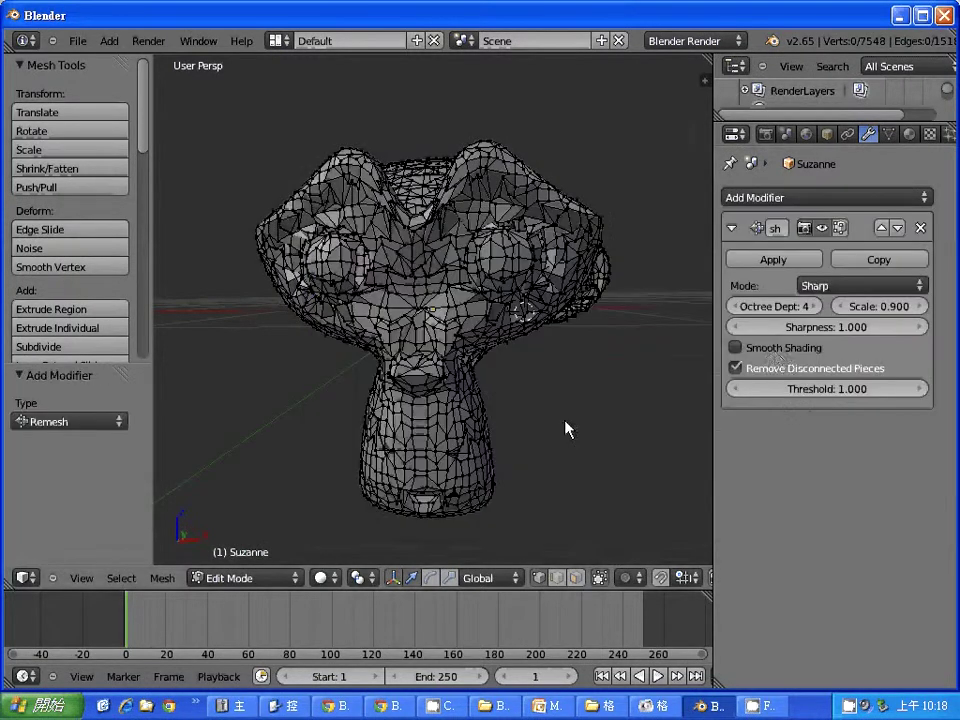
pyautogui.click(737, 352)
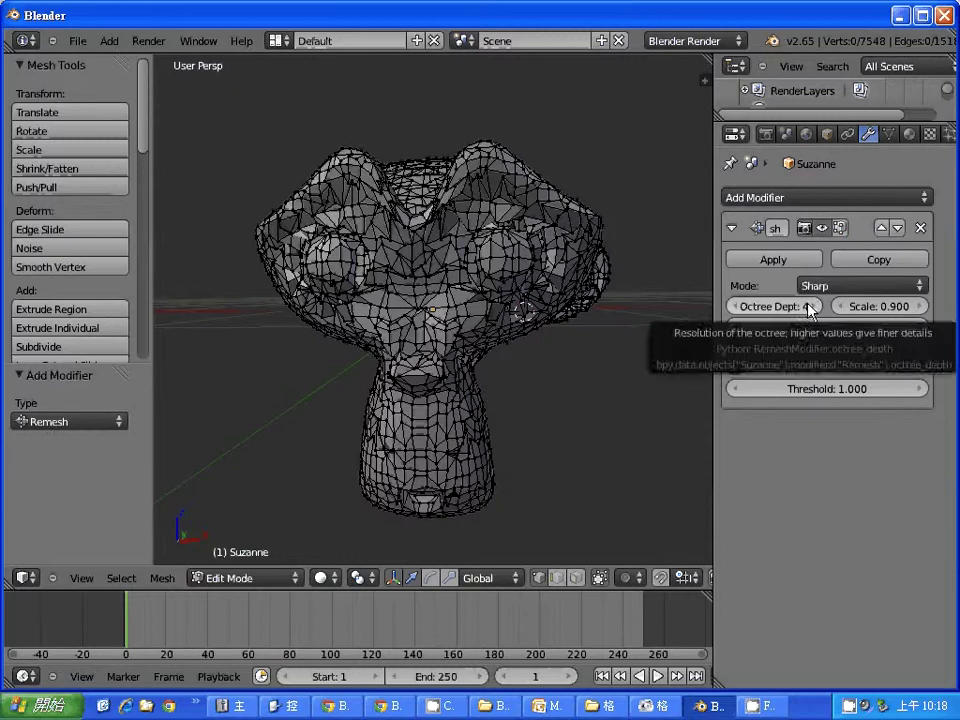
pyautogui.press('Tab')
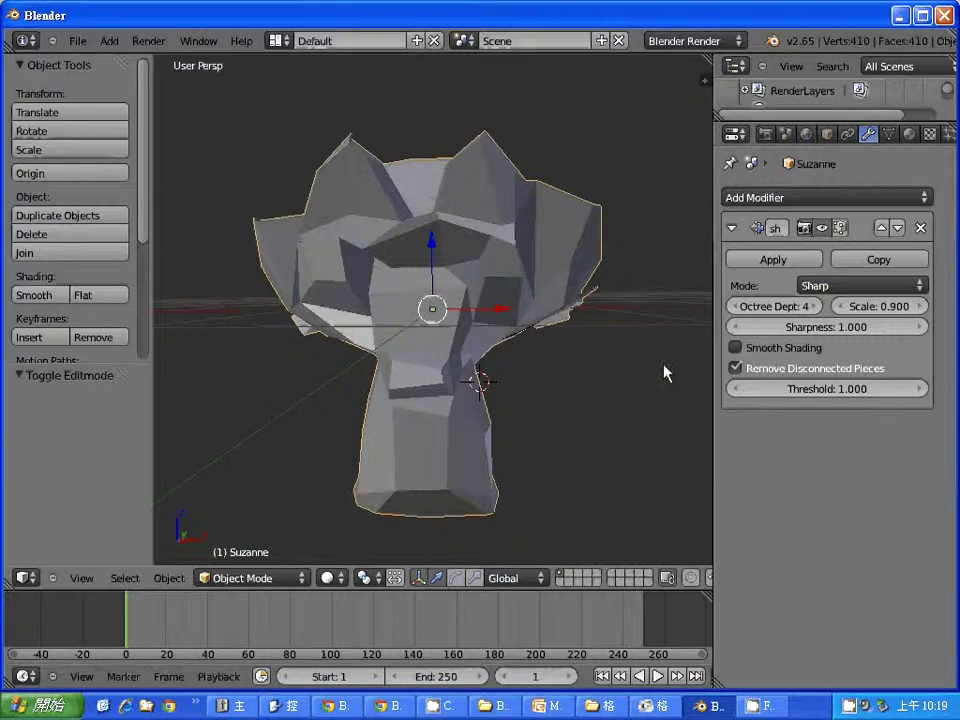
pyautogui.click(818, 307)
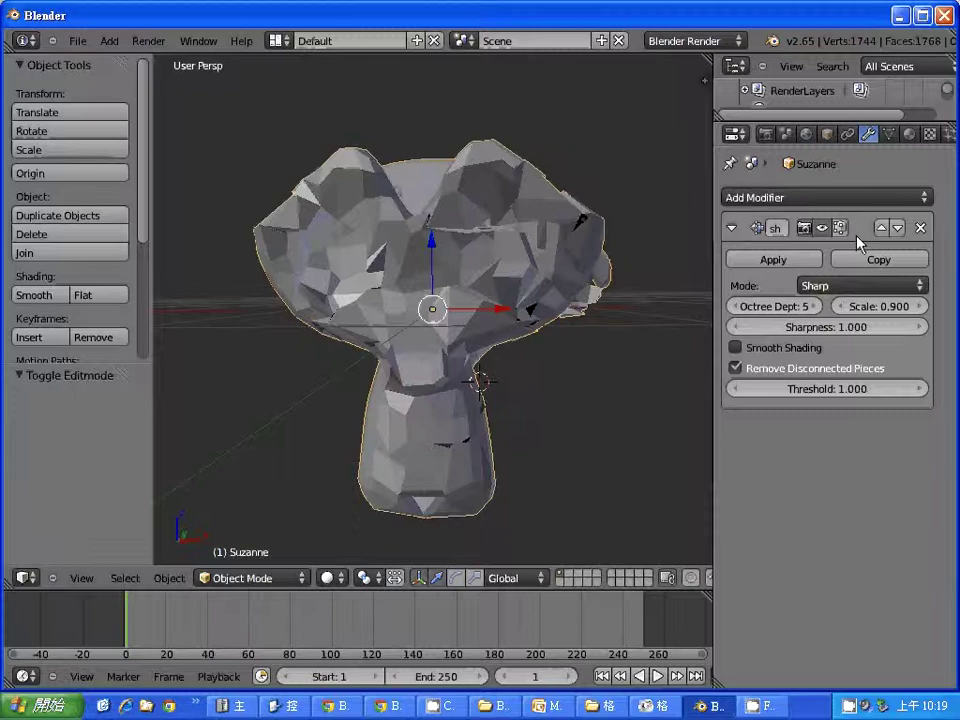
pyautogui.click(795, 262)
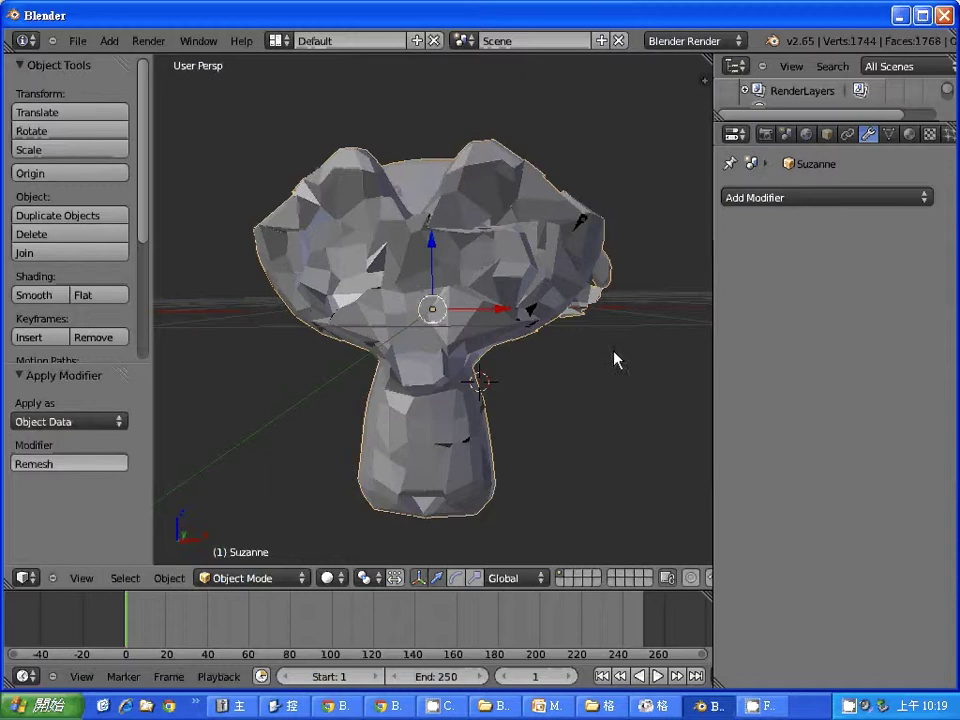
# Step: Enter Edit Mode on the 1744-vertex mesh, orbit slightly, and widen the Properties panel
pyautogui.press('Tab')
pyautogui.moveTo(614, 358)
pyautogui.mouseDown(button='middle')
pyautogui.moveTo(499, 401)
pyautogui.moveTo(539, 338)
pyautogui.moveTo(596, 375)
pyautogui.moveTo(626, 330)
pyautogui.moveTo(601, 366)
pyautogui.mouseUp(button='middle')
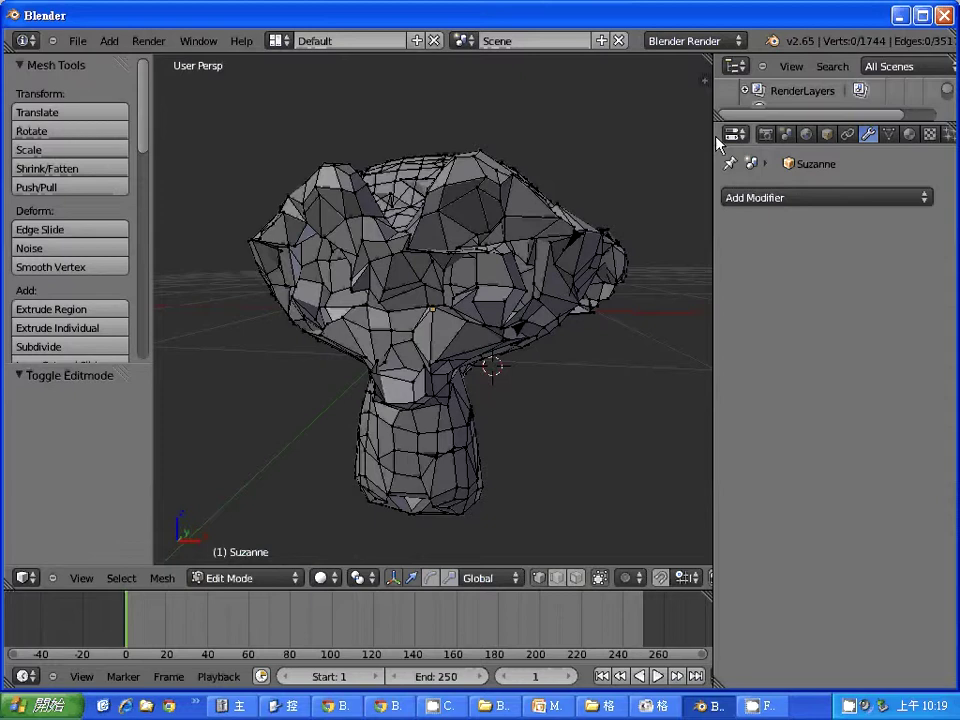
pyautogui.moveTo(713, 155)
pyautogui.mouseDown()
pyautogui.moveTo(686, 155)
pyautogui.moveTo(694, 155)
pyautogui.mouseUp()
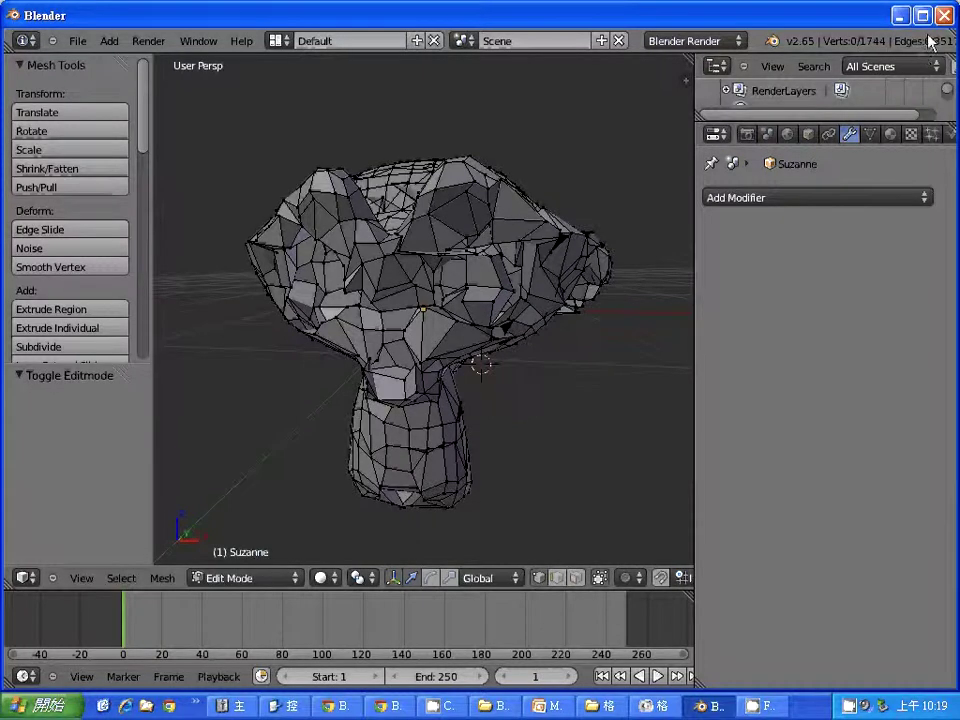
# Step: Leave Edit Mode and delete the remeshed Suzanne, leaving an empty scene
pyautogui.press('x')
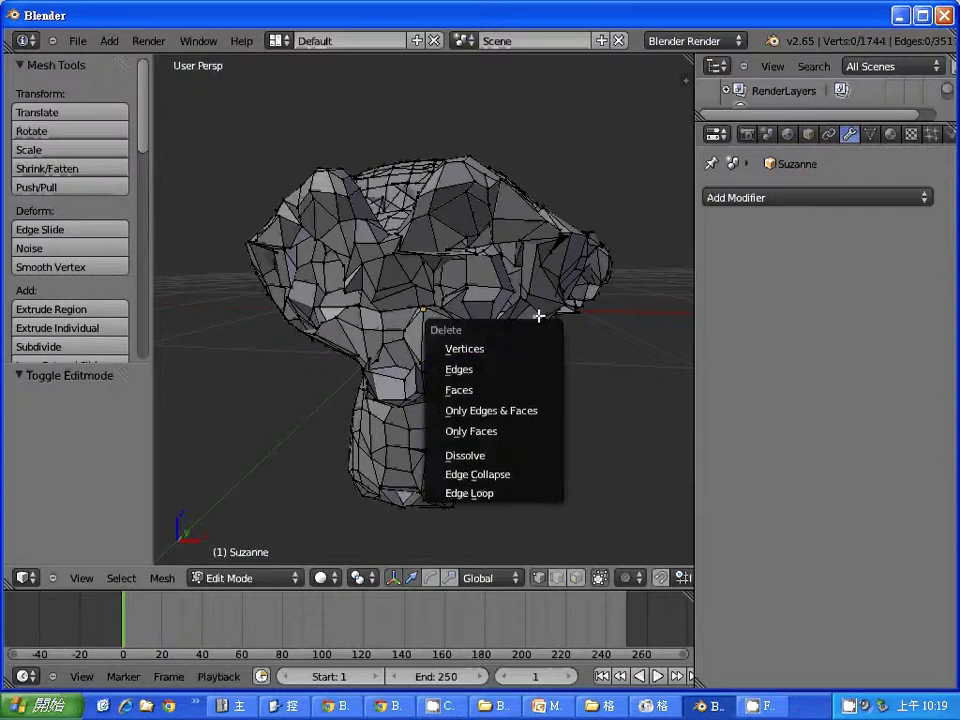
pyautogui.press('Tab')
pyautogui.press('x')
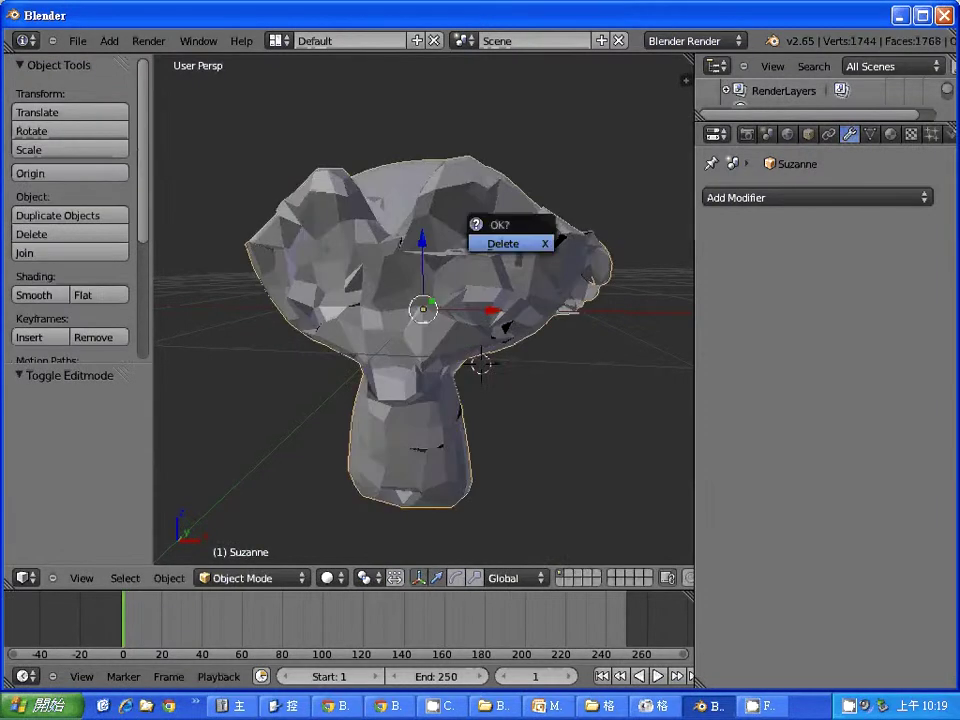
pyautogui.press('Return')
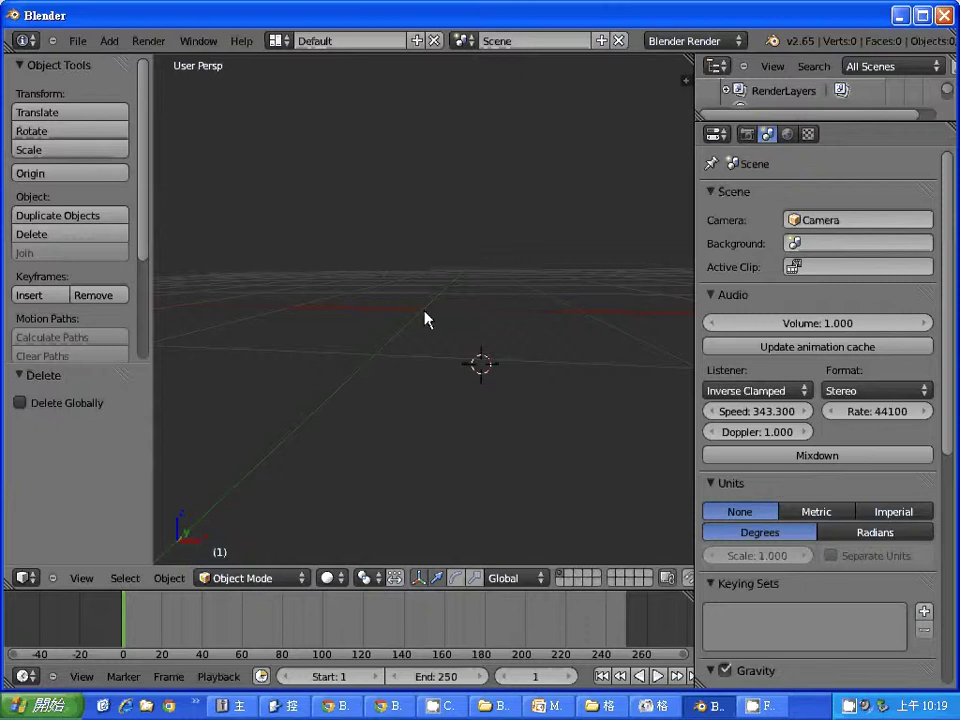
pyautogui.hotkey('shift', 'a')
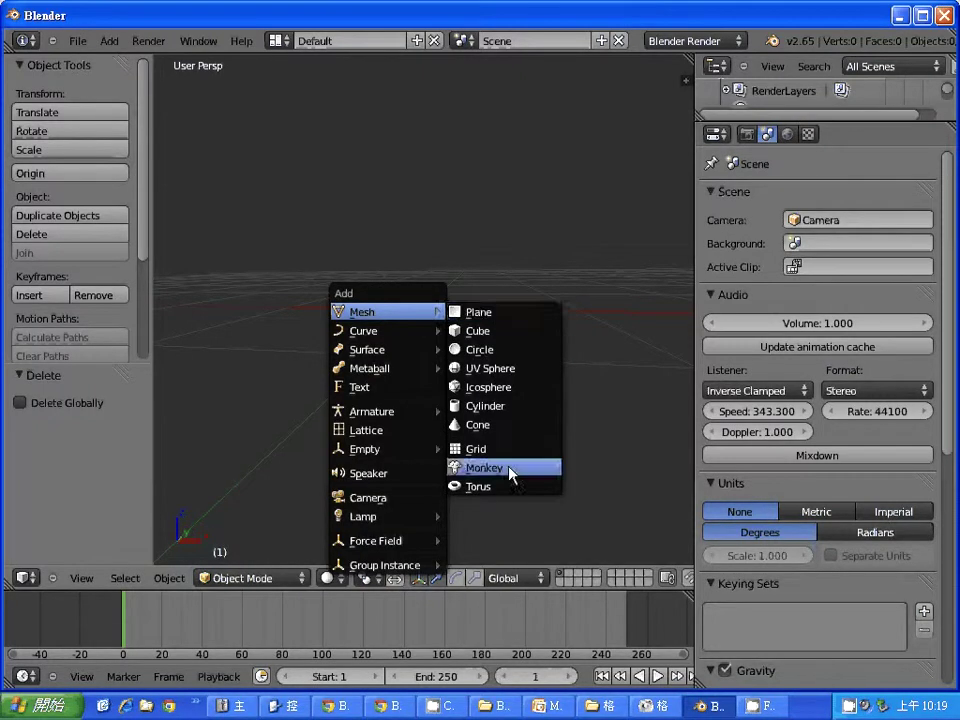
# Step: Add a new Suzanne monkey and move it to about X -0.712, Y 0.024, Z 0.906
pyautogui.click(502, 468)
pyautogui.press('g')
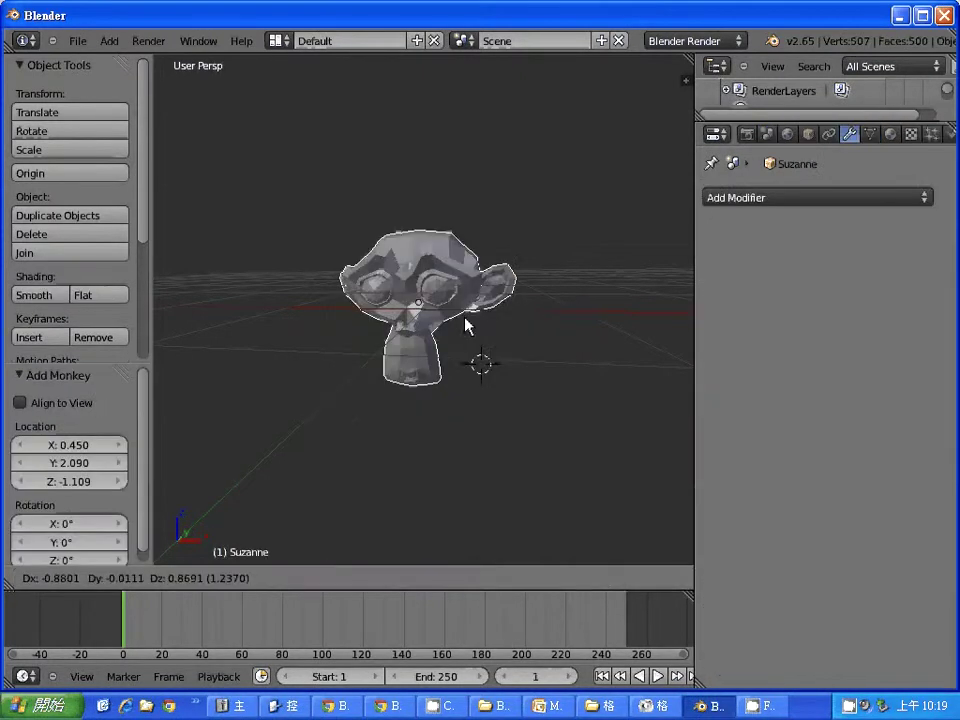
pyautogui.click(482, 321)
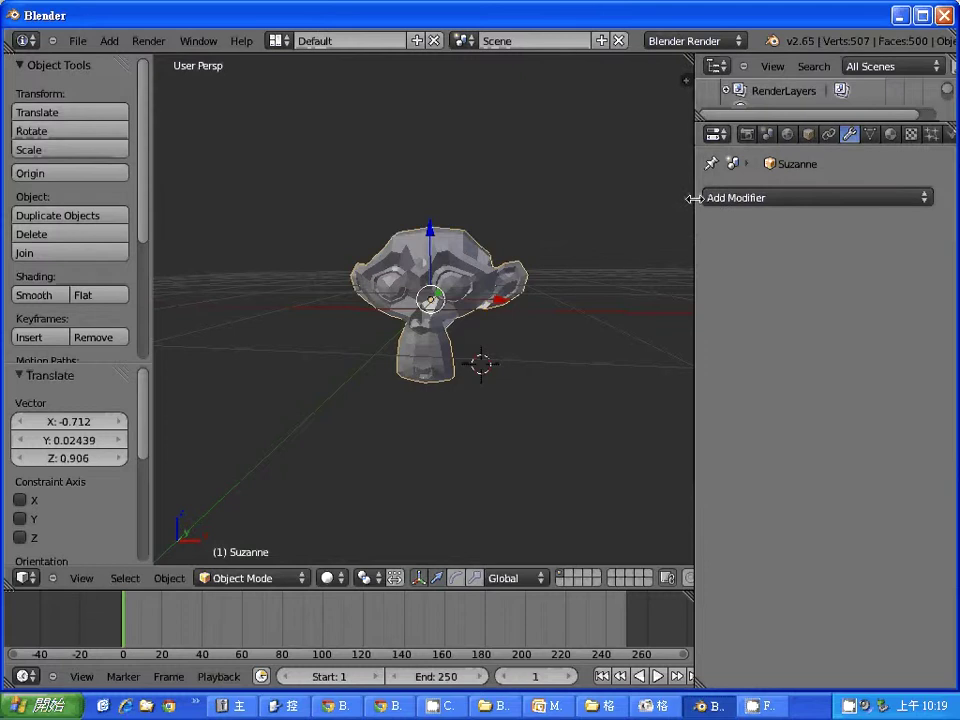
# Step: Widen the Properties panel and scroll its contents into view
pyautogui.moveTo(692, 198); pyautogui.dragTo(653, 196)
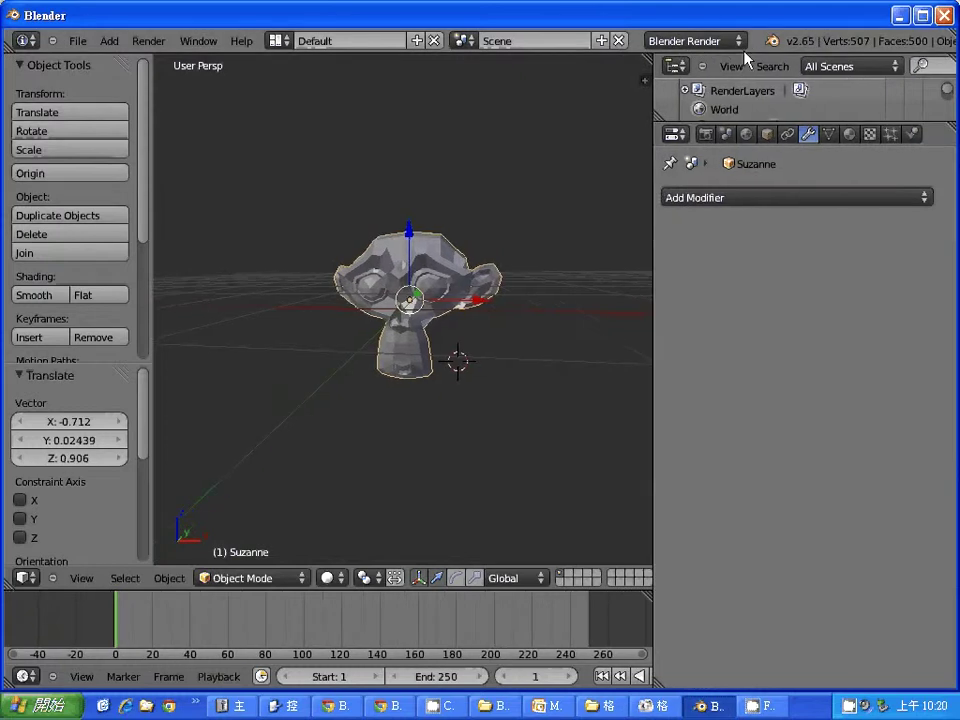
pyautogui.hscroll(2, 564, 34)
pyautogui.hscroll(2, 564, 34)
pyautogui.hscroll(2, 564, 34)
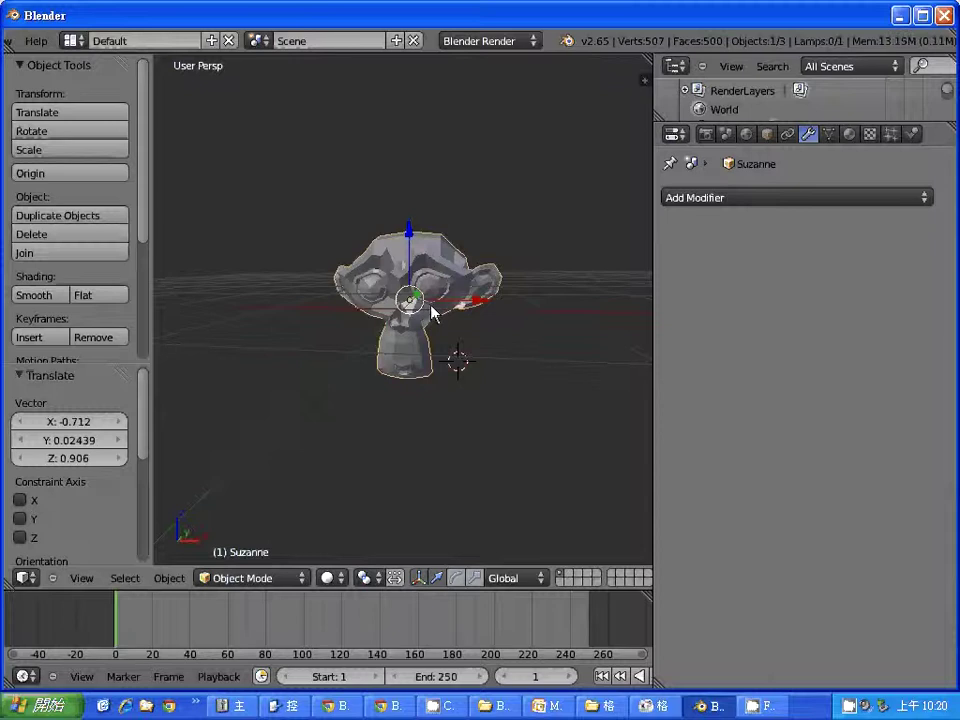
# Step: Add a Subdivision Surface modifier at View level 2 and apply it, giving 7958 vertices
pyautogui.click(668, 200)
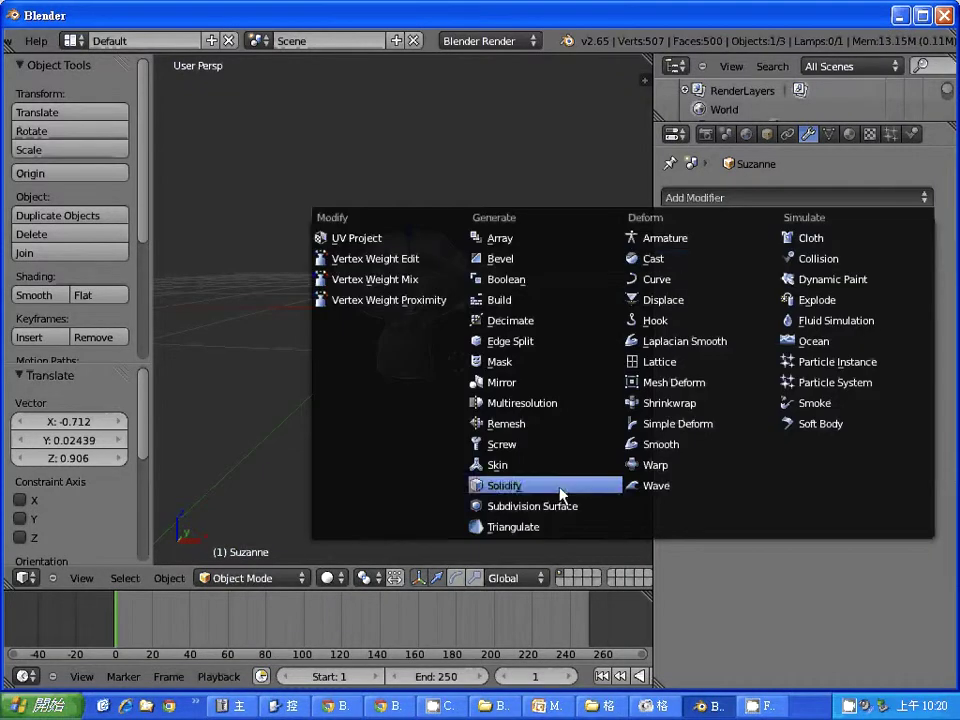
pyautogui.click(559, 513)
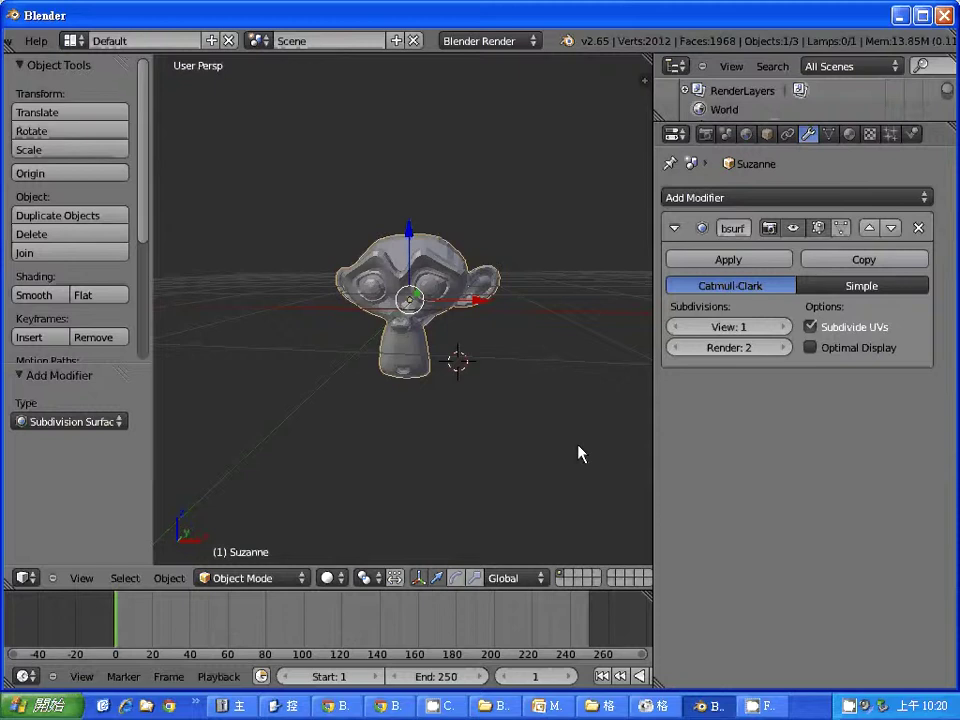
pyautogui.click(784, 330)
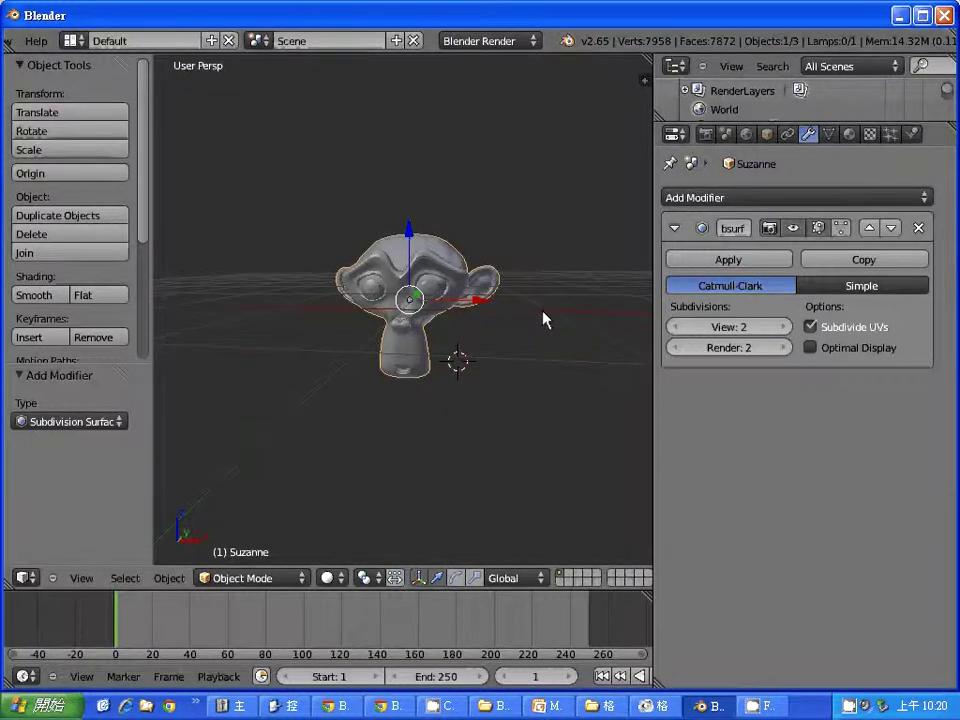
pyautogui.click(758, 260)
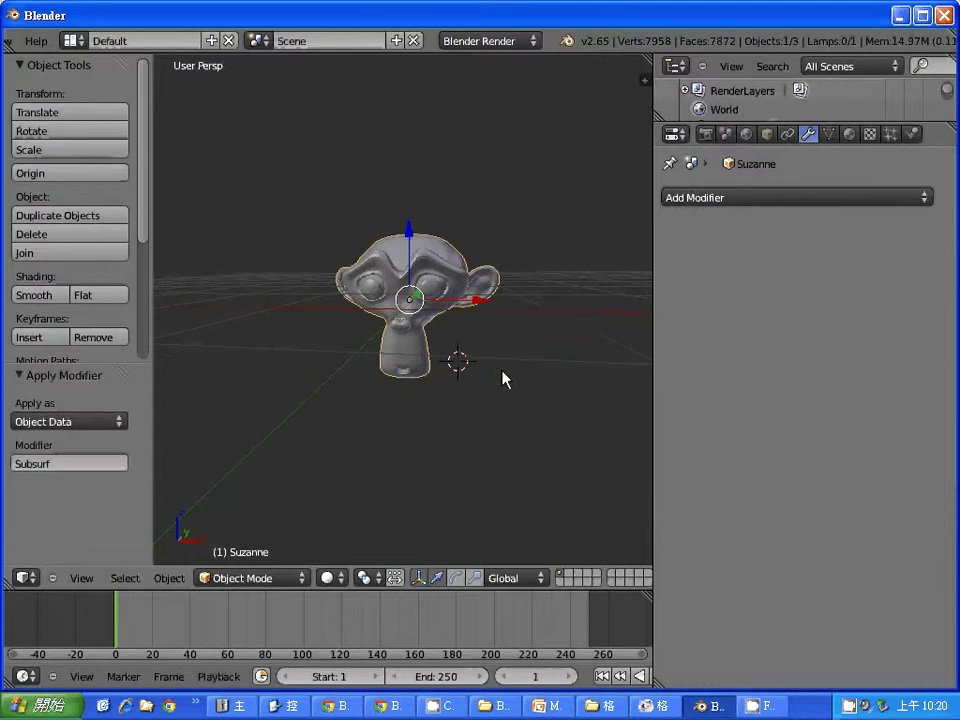
pyautogui.press('Tab')
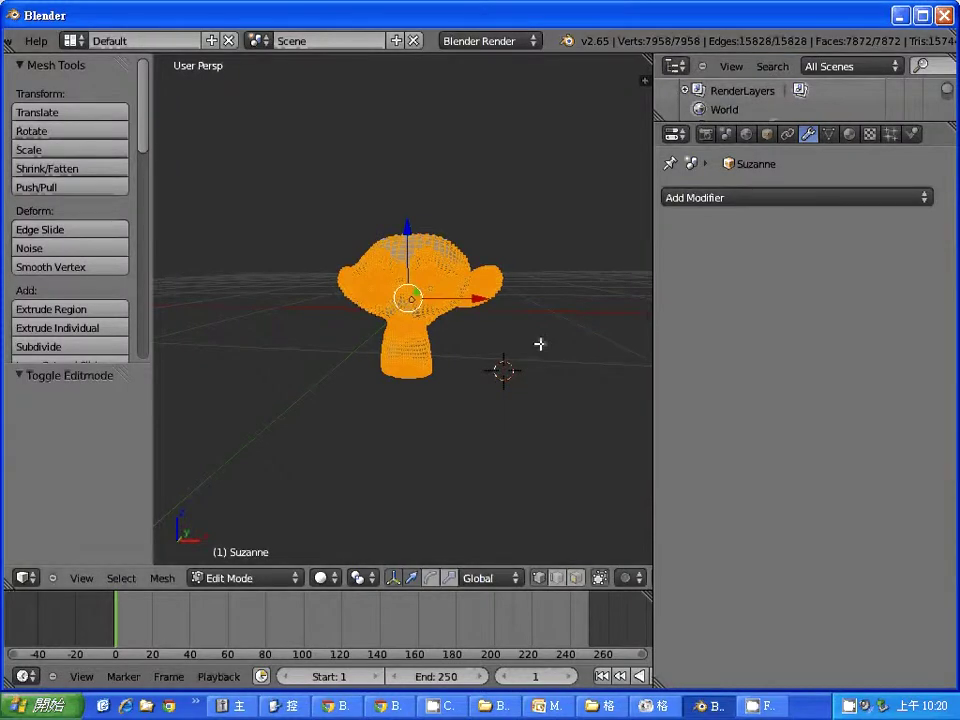
pyautogui.press('Tab')
pyautogui.press('Tab')
pyautogui.press('Tab')
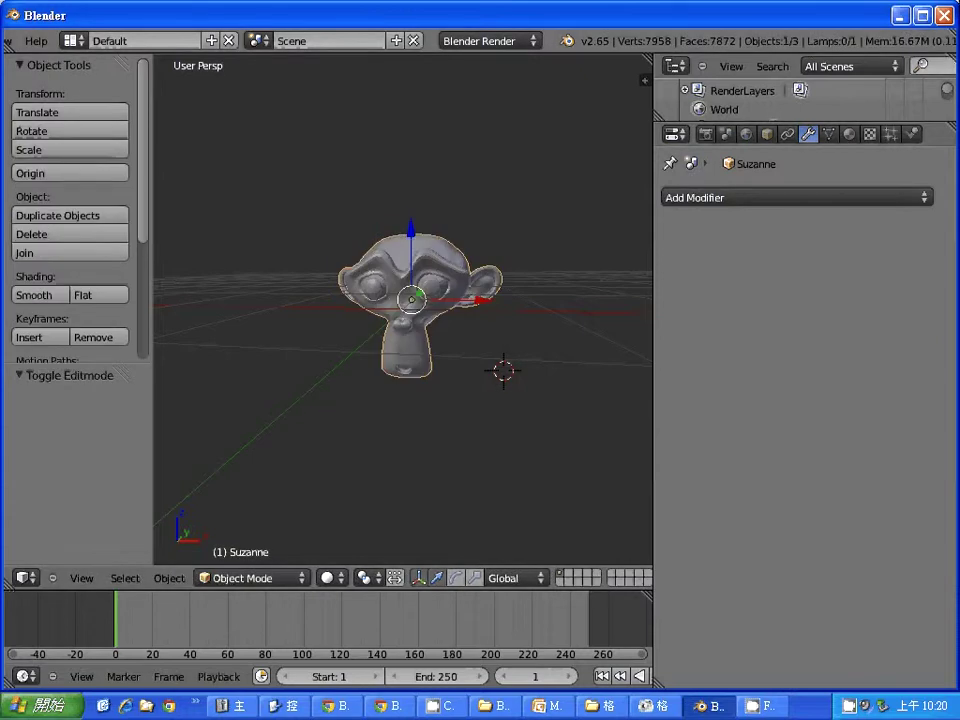